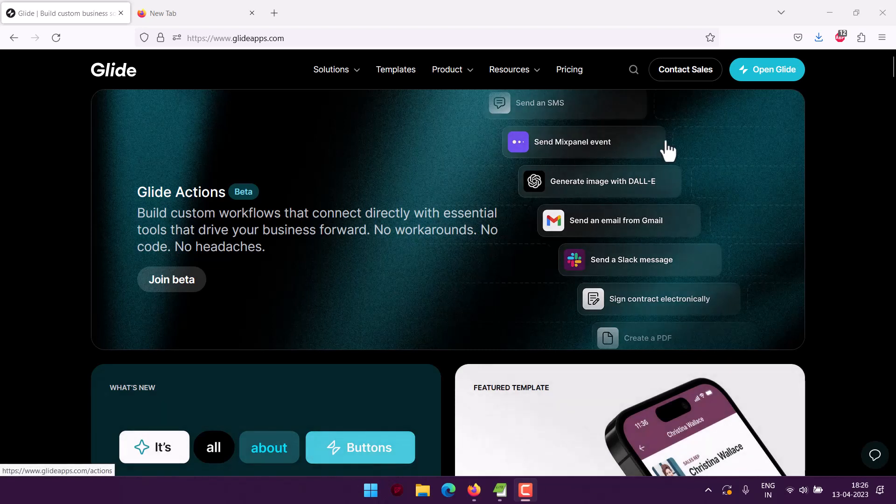
- Open the Glide dashboard from the website and close the empty browser tab
click(757, 76)
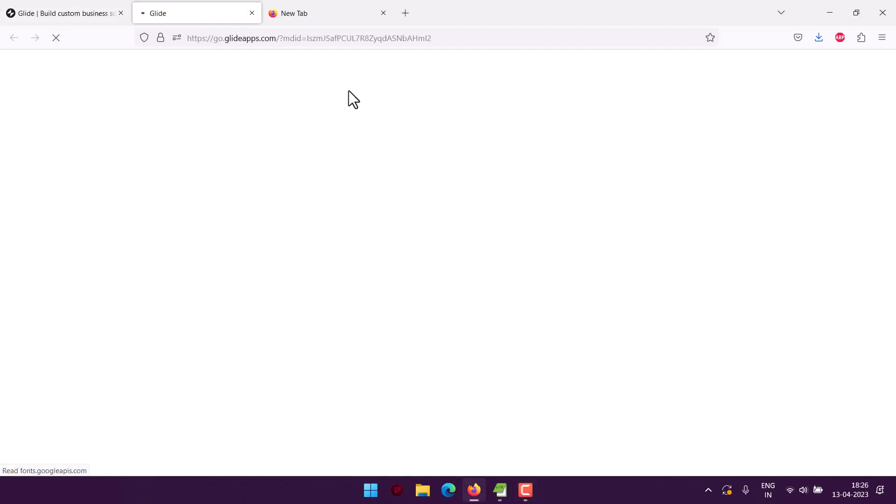
click(383, 12)
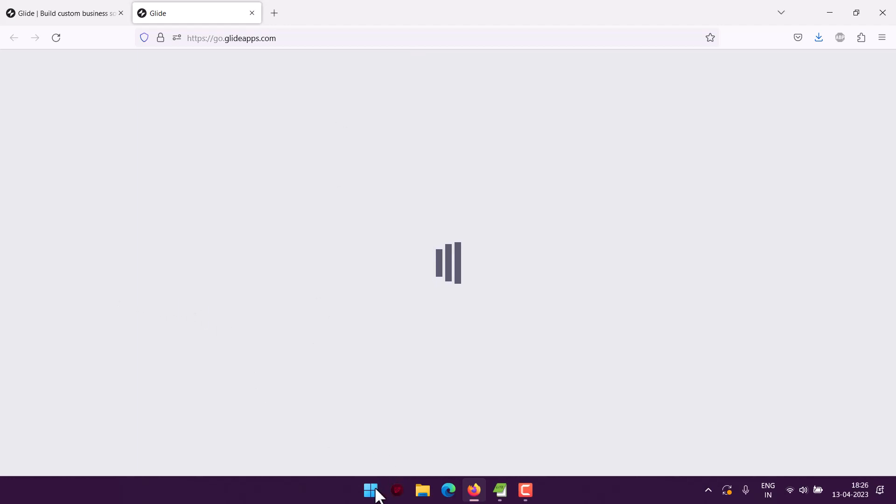
- Search the installed apps for Excel, launch it and return to the Glide dashboard
key(super)
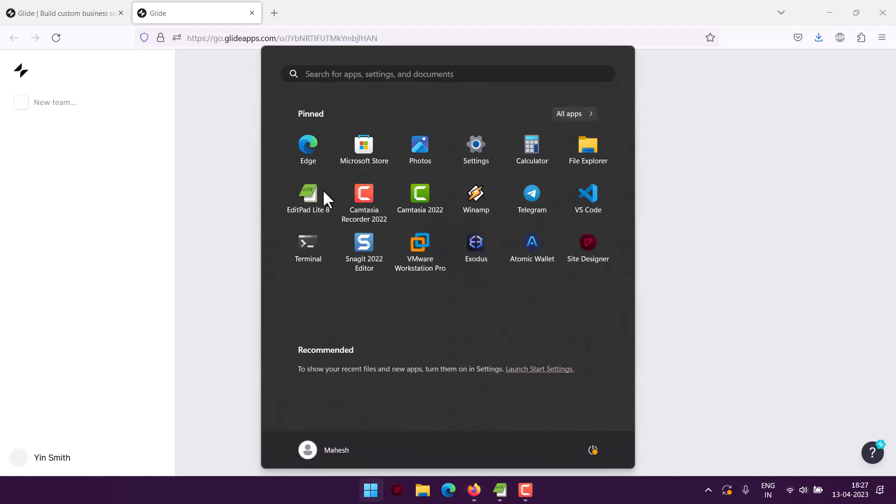
click(364, 71)
text(E)
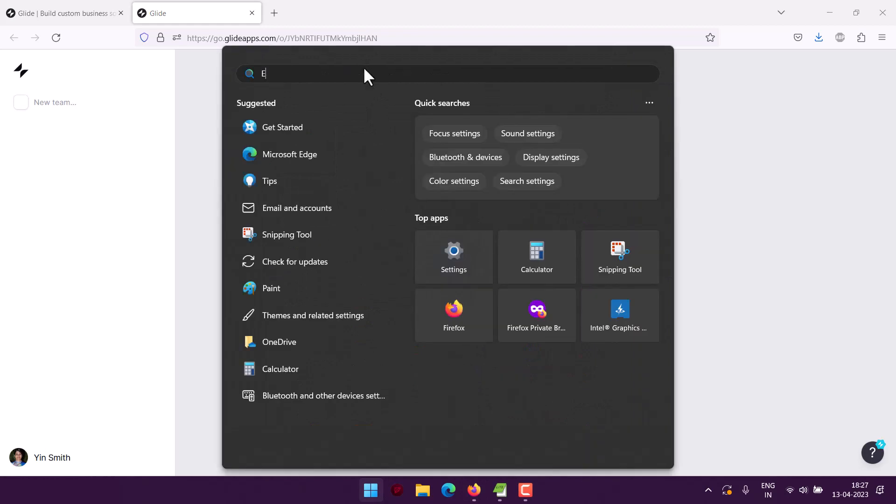
text(xce)
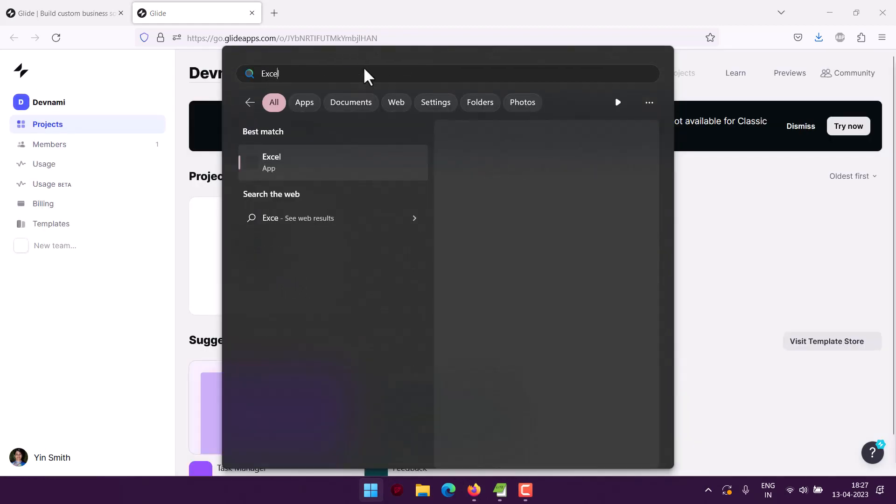
text(ll)
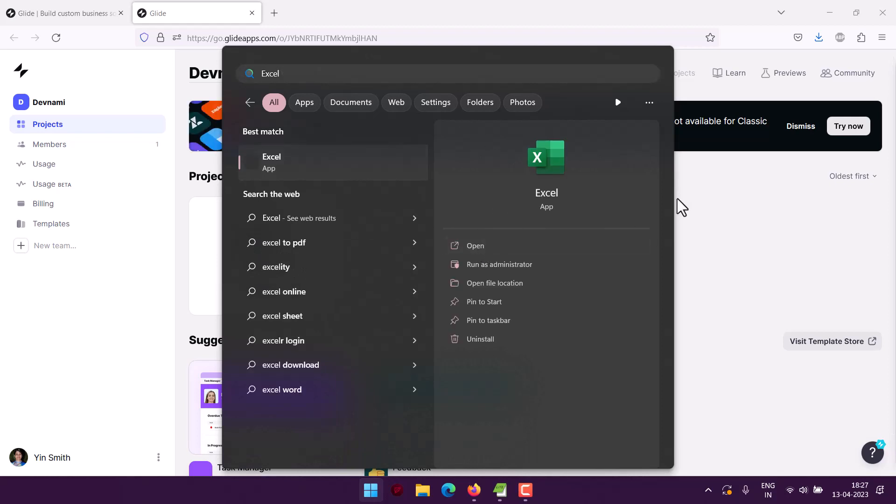
click(712, 186)
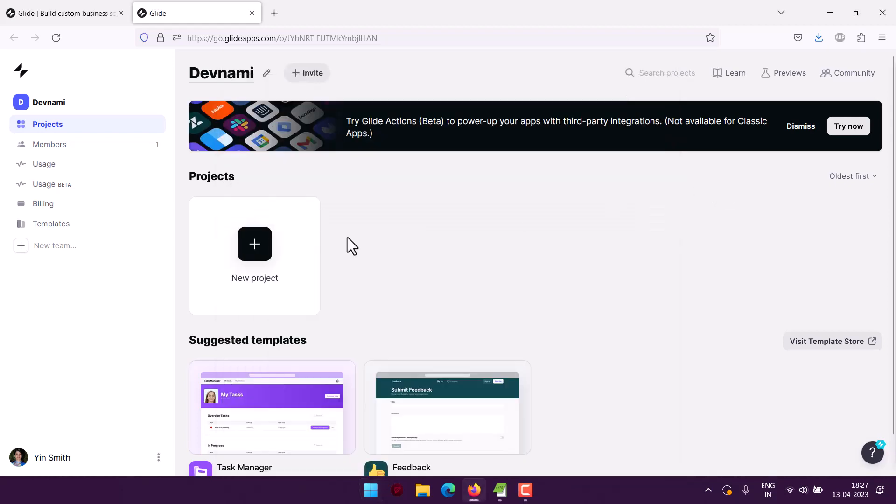
- Start a new Glide project named Employee Reimbursement App in the Large screen format and continue to the data source selection
click(276, 248)
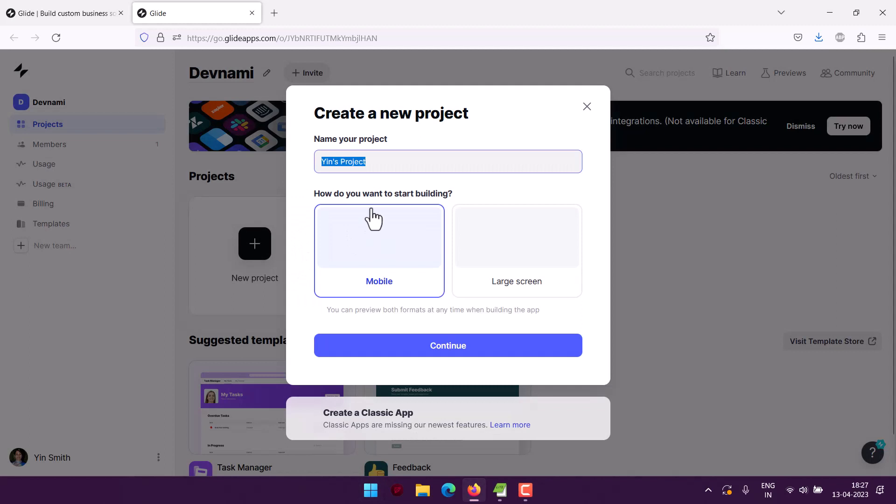
click(372, 161)
drag(372, 161, 309, 160)
text(Employee Reim)
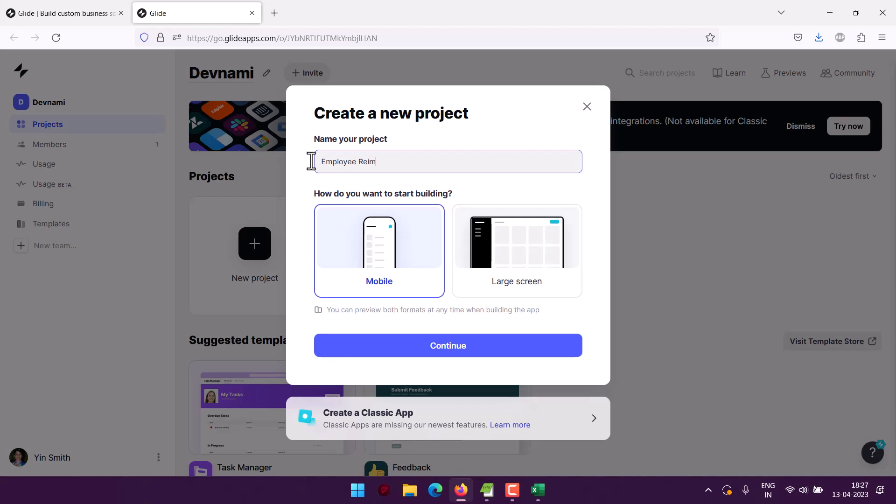
text(bursement App)
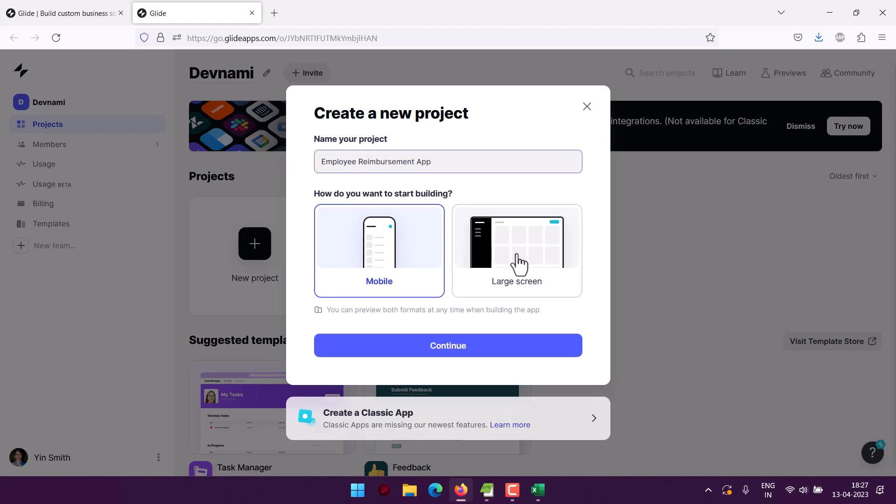
click(520, 273)
click(476, 349)
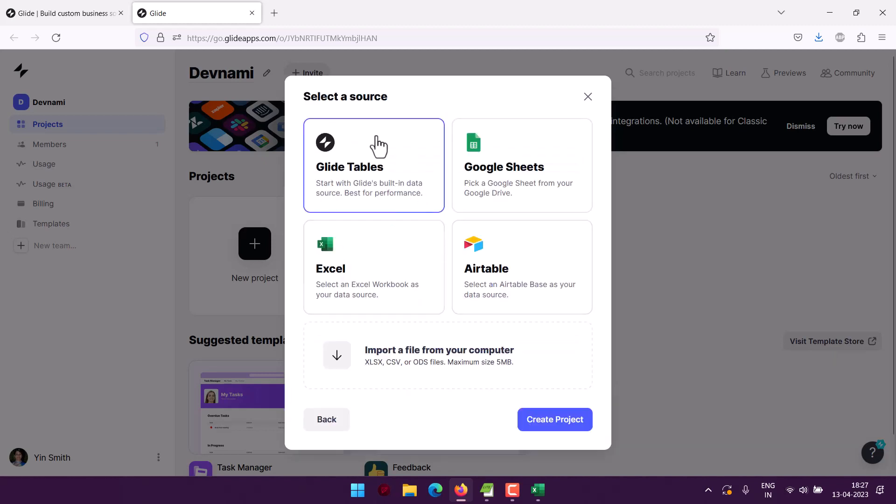
- Switch to Excel, create a blank workbook and enter the headers Employee ID in A1 and Date in B1
click(533, 481)
click(170, 125)
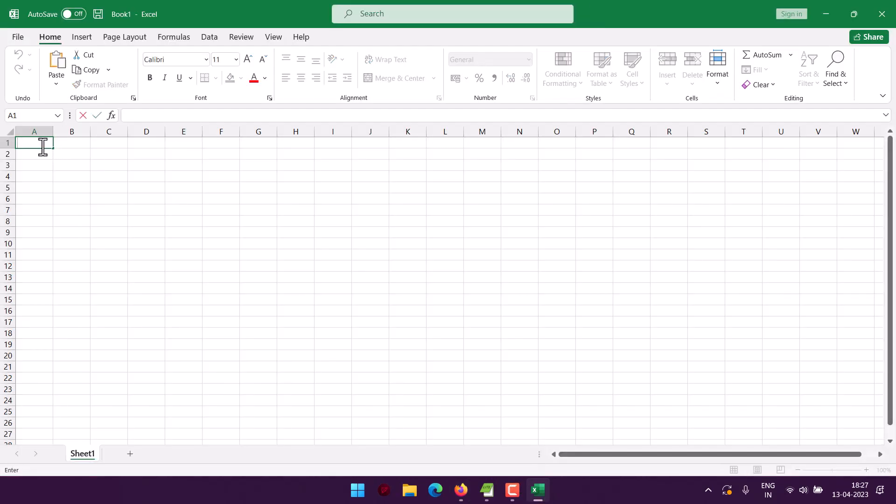
text(Employee)
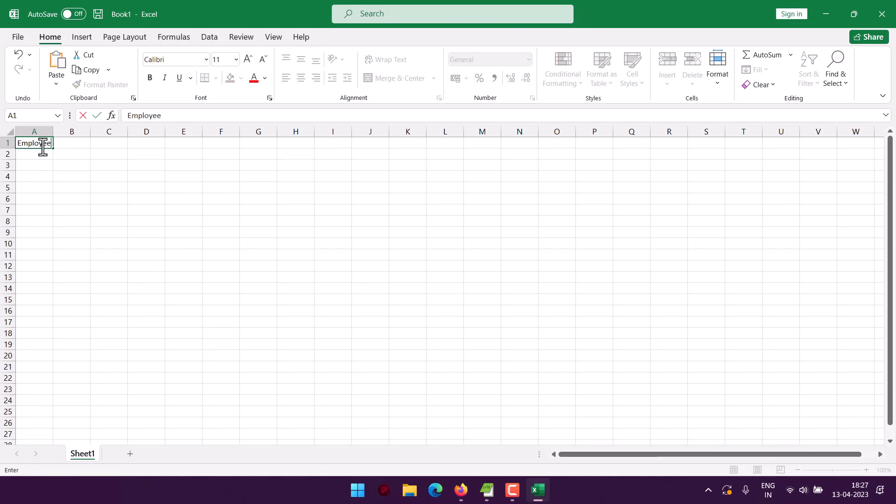
text( ID)
key(Tab)
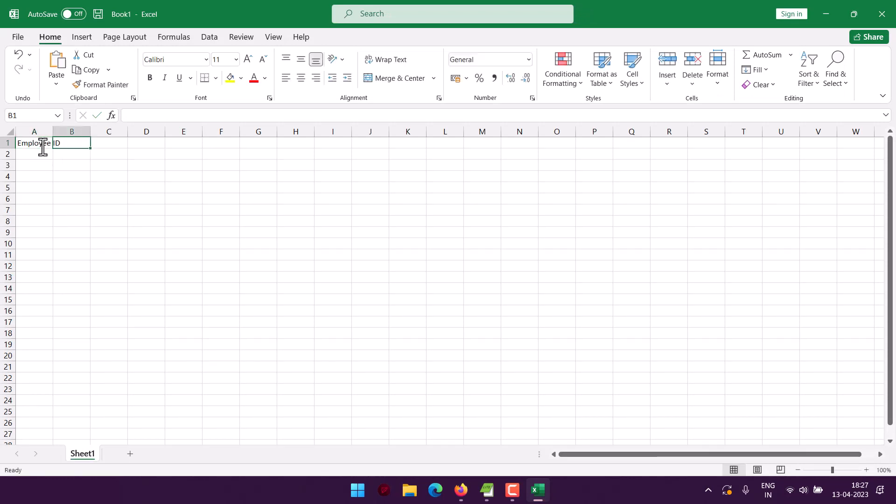
text(Date)
key(Tab)
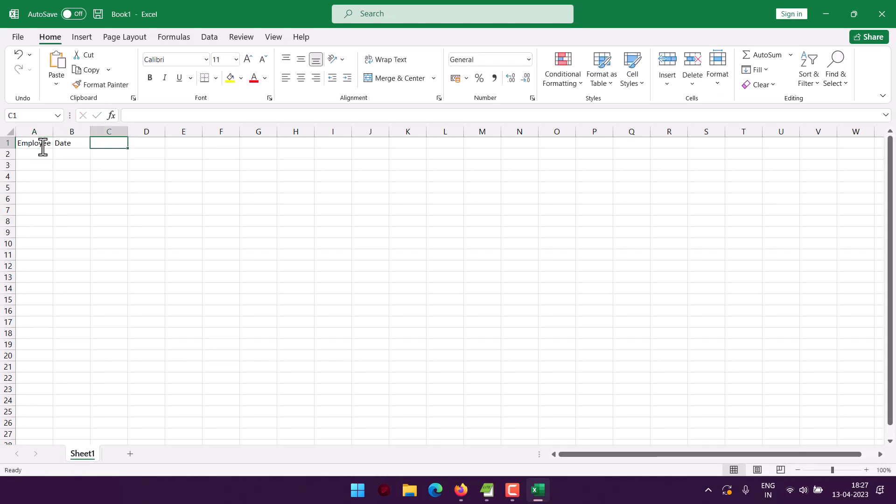
- Enter the headers Description, Category, Cost, Purpose and Dept in cells C1 through G1
text(Description)
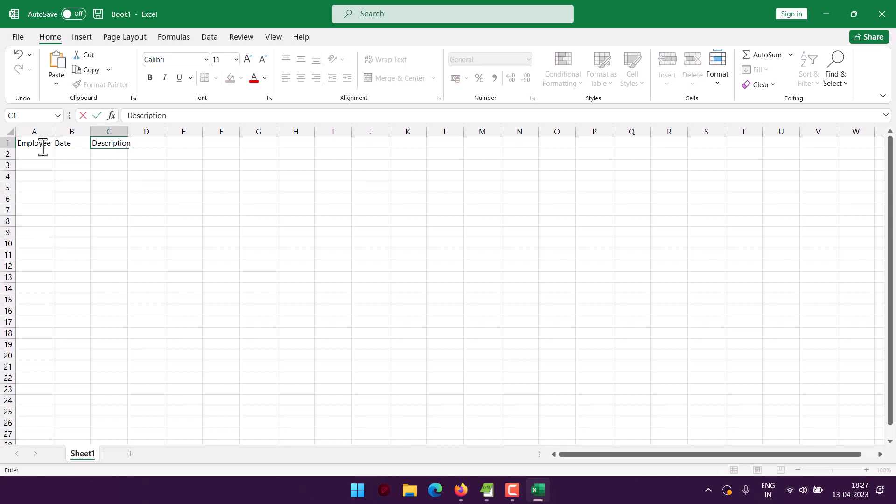
key(Tab)
text(Catego)
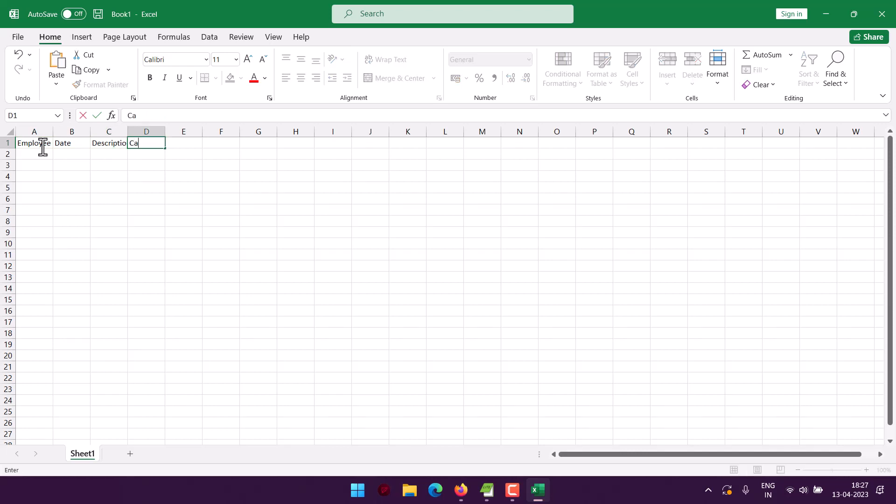
key(Tab)
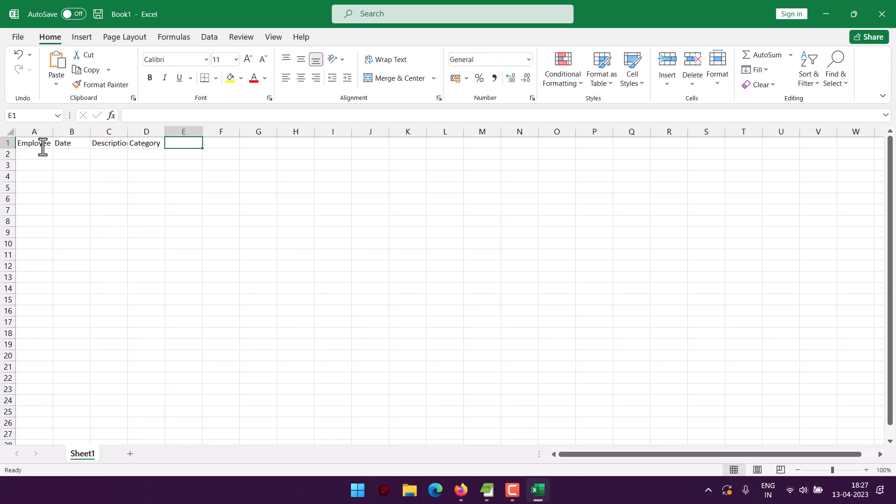
text(Cost)
key(Tab)
text(Pur)
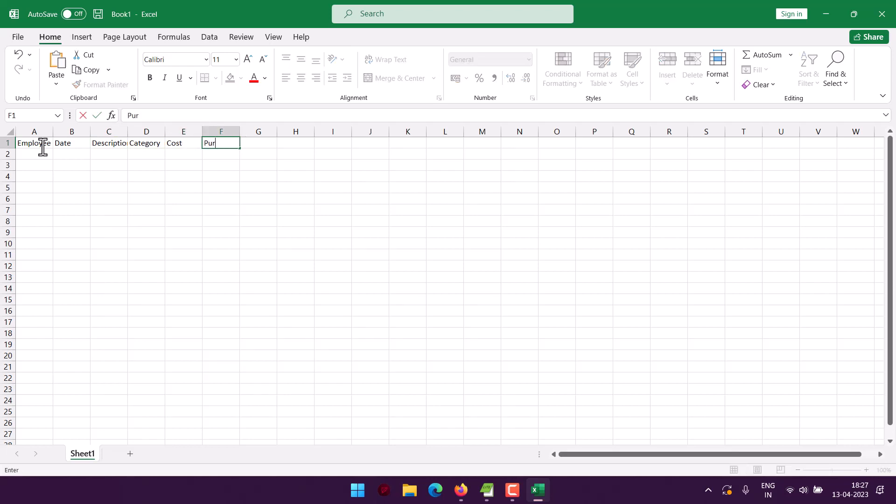
text(pose)
key(Tab)
text(Dept)
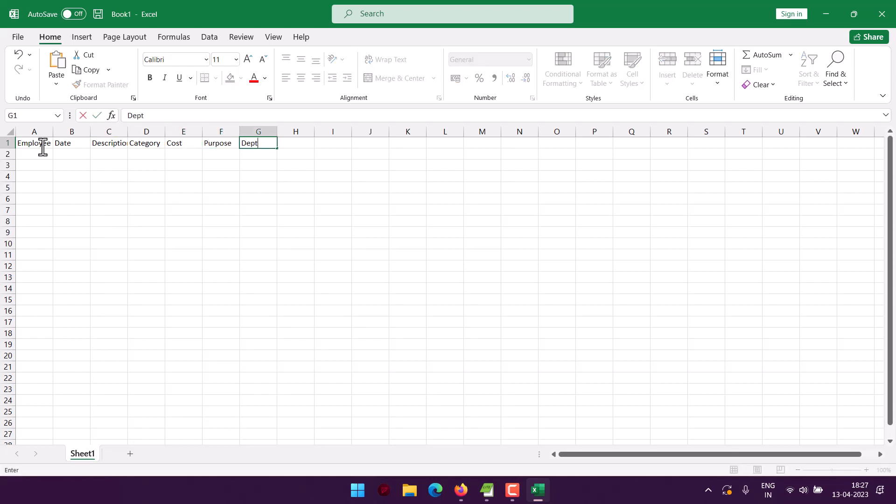
key(Tab)
- Fill in the employee ID in A2 and the date 12th Jan in B2
double_click(36, 156)
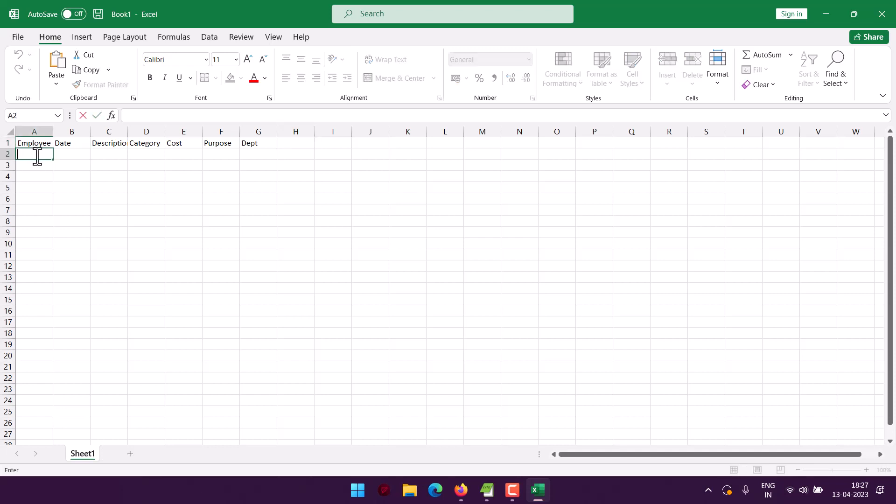
text(E)
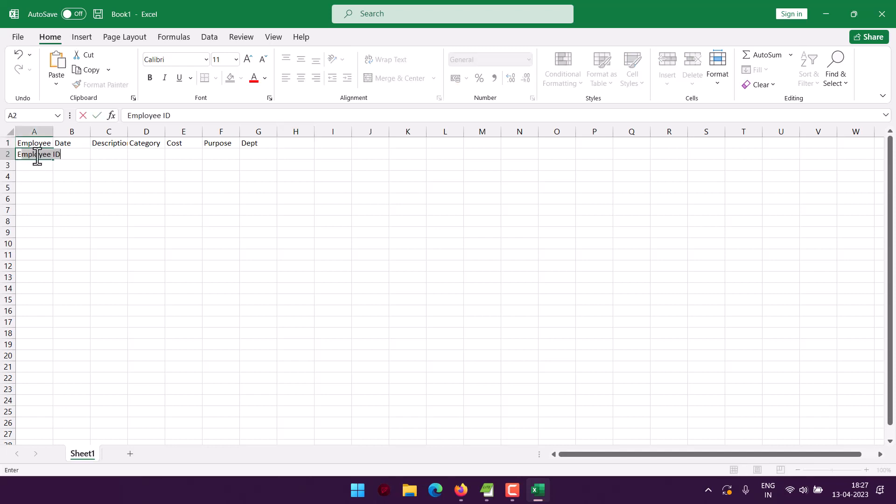
text(00)
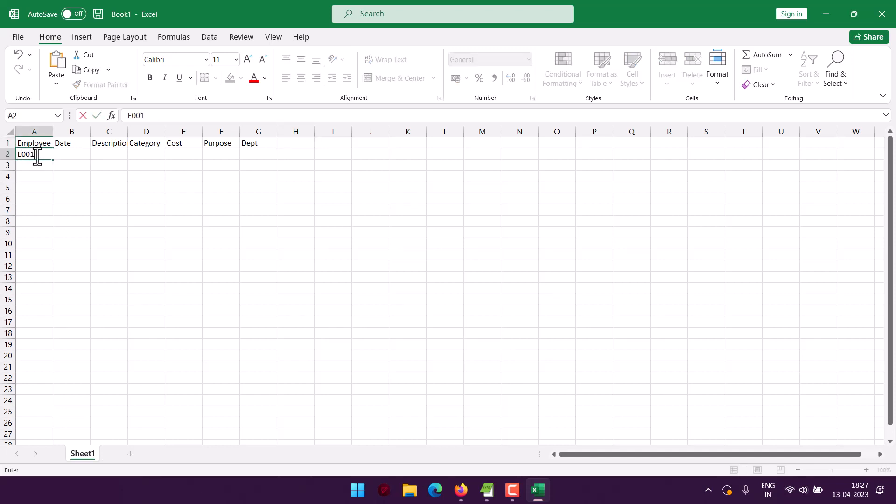
text(1)
key(Tab)
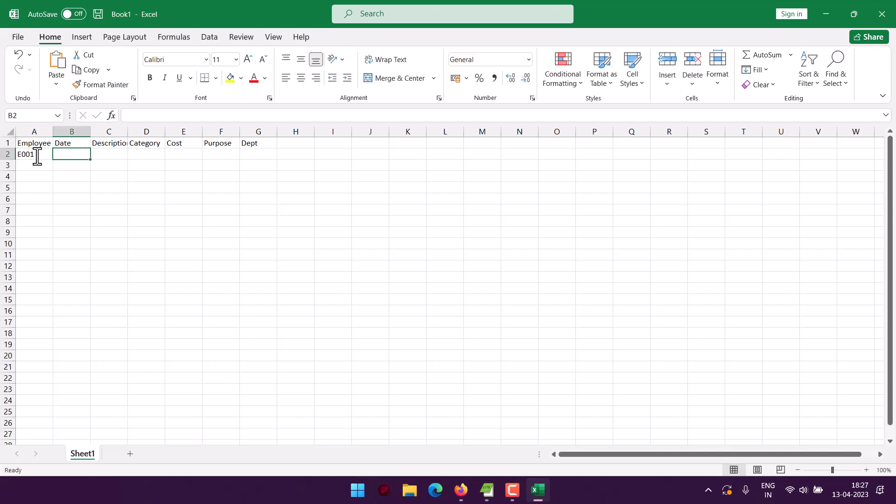
text(12th)
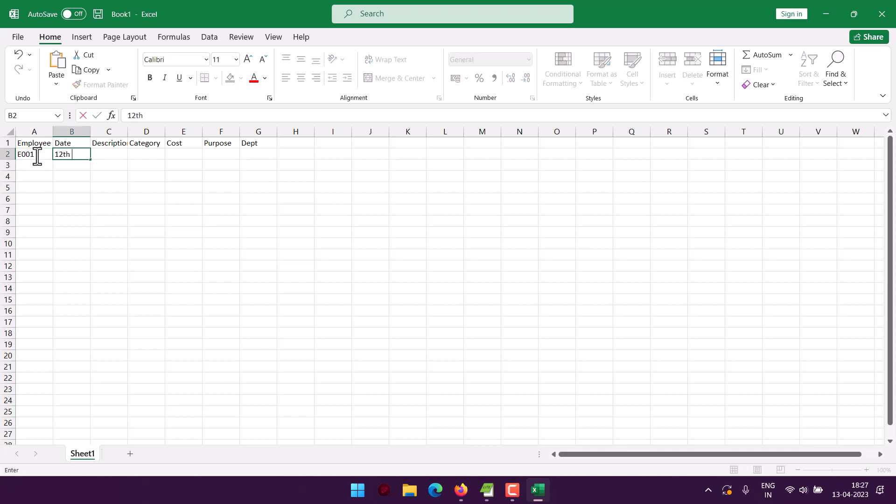
text( Jab)
key(Tab)
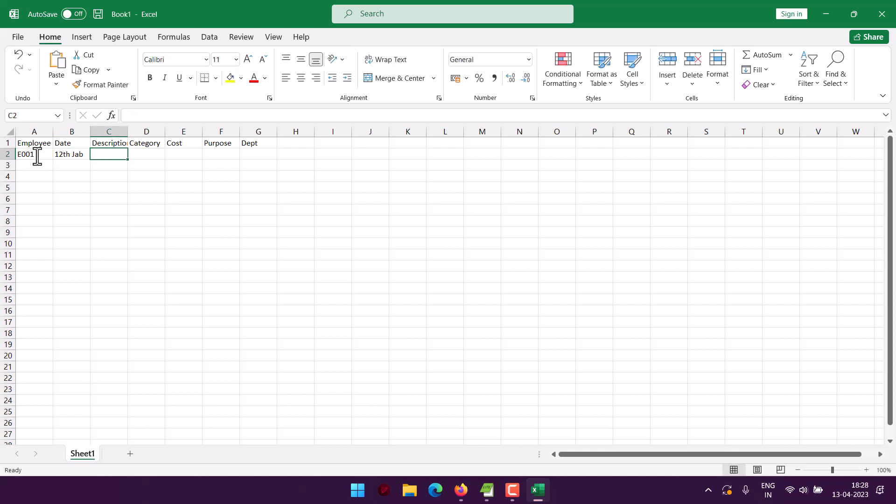
click(83, 158)
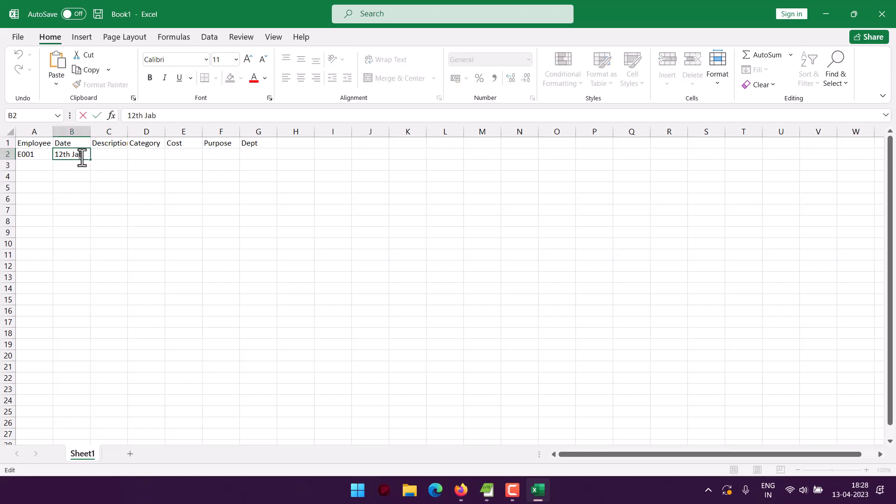
drag(84, 156, 80, 156)
text(n)
key(Tab)
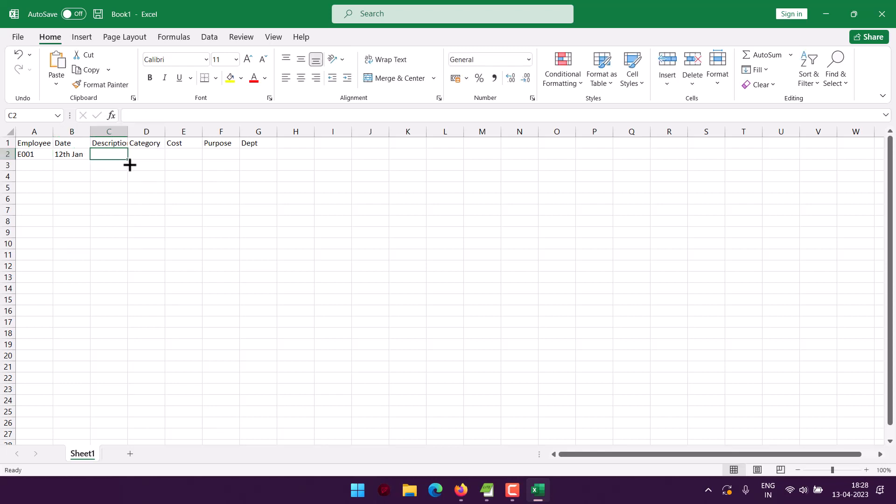
- Fit the Description column to its header and enter Health Checkup in C2
double_click(128, 132)
double_click(122, 153)
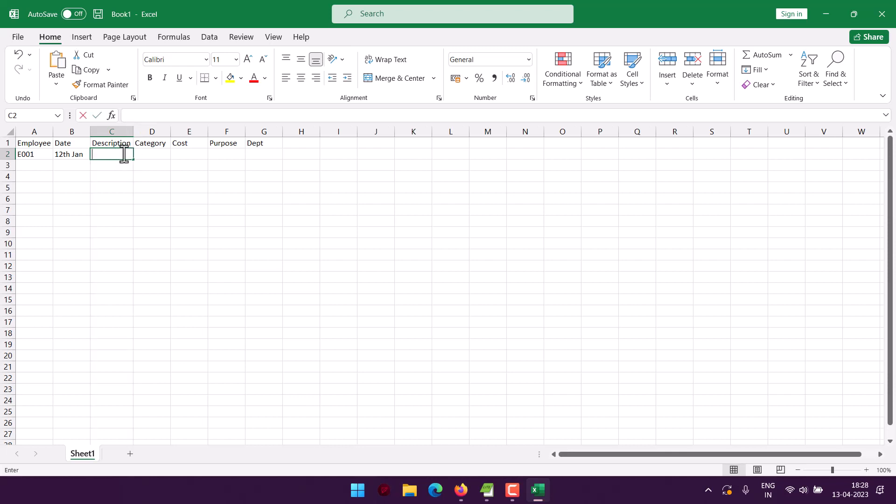
text(Health)
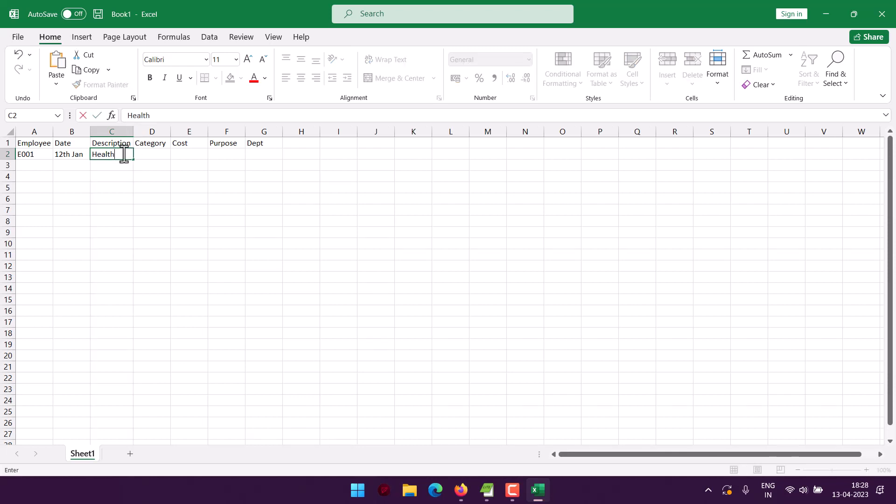
text( Checkup)
key(Tab)
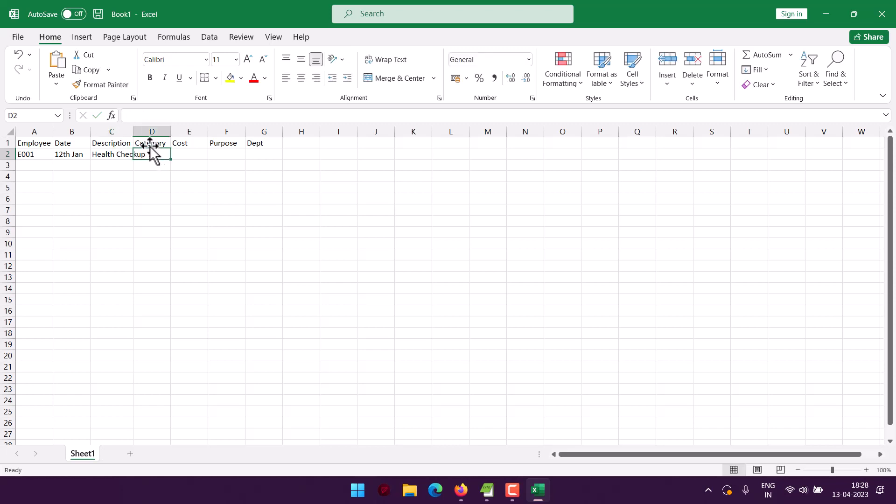
- Widen the Description column to fit the Health Checkup entry and enter Health as the category in D2
double_click(132, 132)
double_click(171, 157)
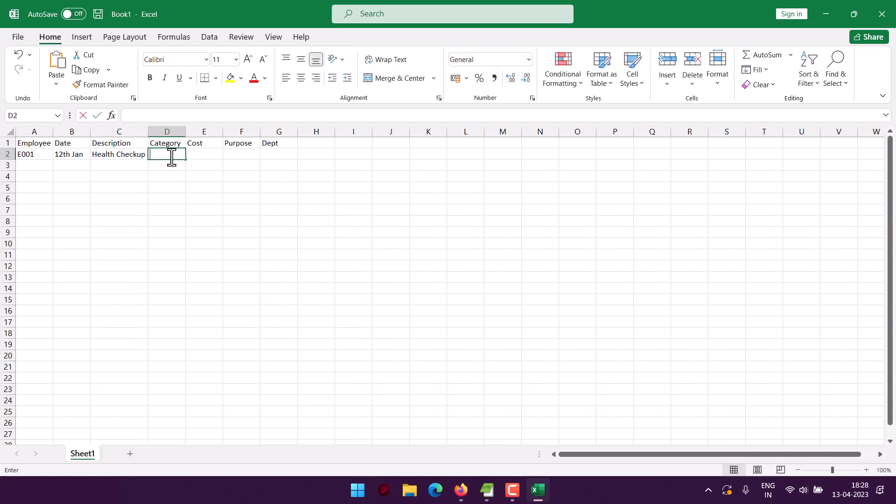
text(Health)
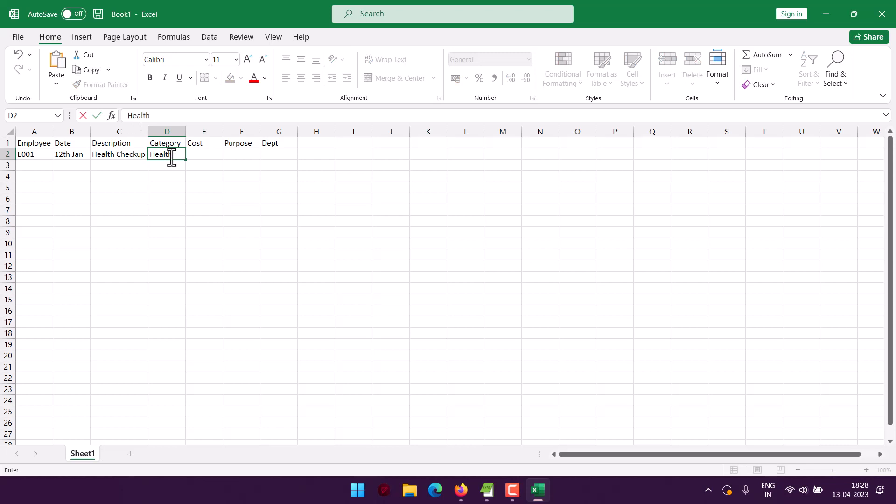
key(Tab)
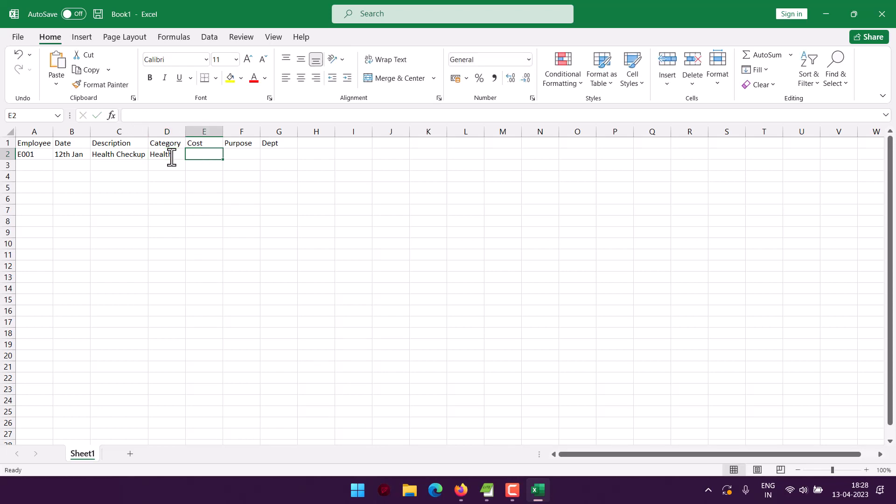
- Complete row 2 with a cost of 900, the purpose Refund and the department HR
text(900)
key(Tab)
text(Heal)
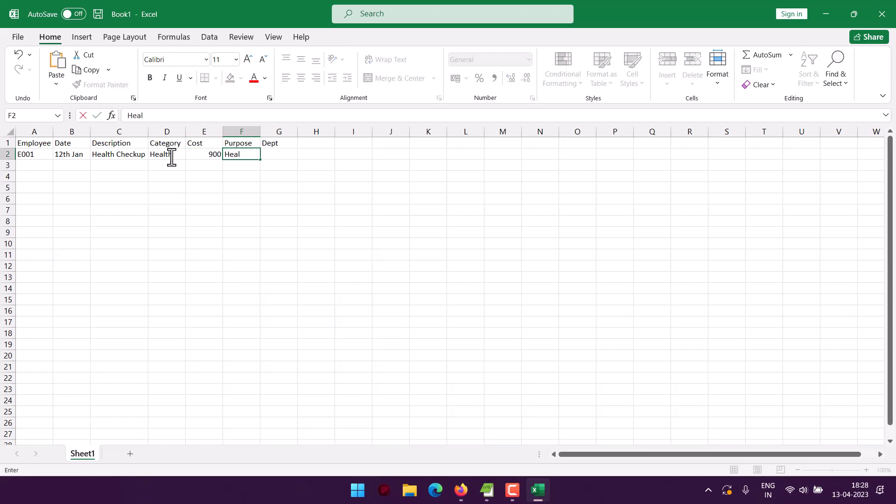
key(BackSpace)
key(BackSpace)
key(BackSpace)
key(BackSpace)
text(Refund)
key(Tab)
text(HR)
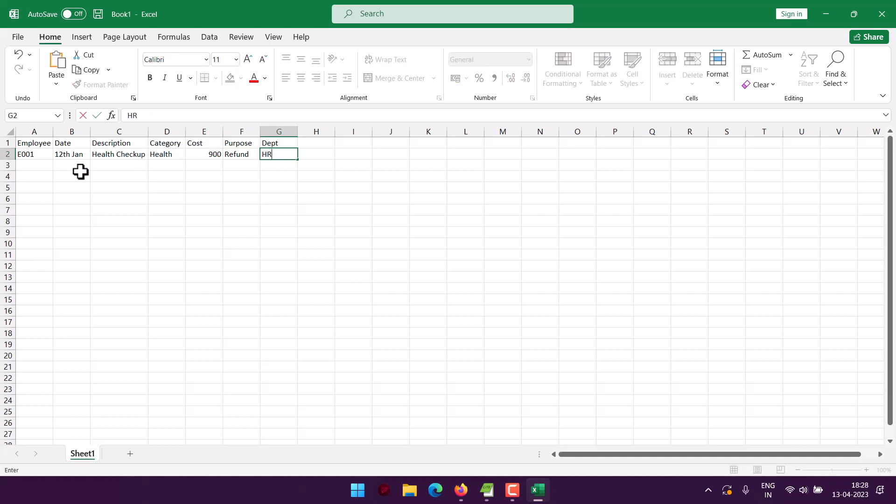
- Start the second record by entering the employee ID in A3 and the date 2nd Feb in B3
click(34, 166)
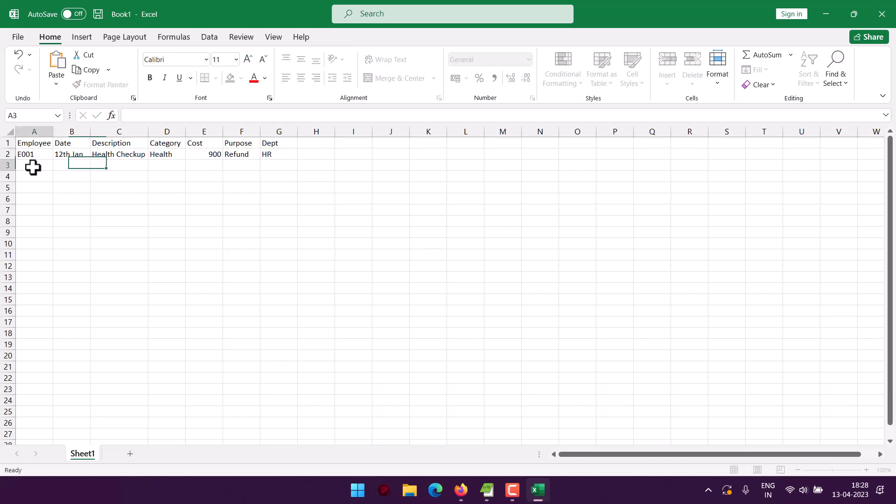
text(E001)
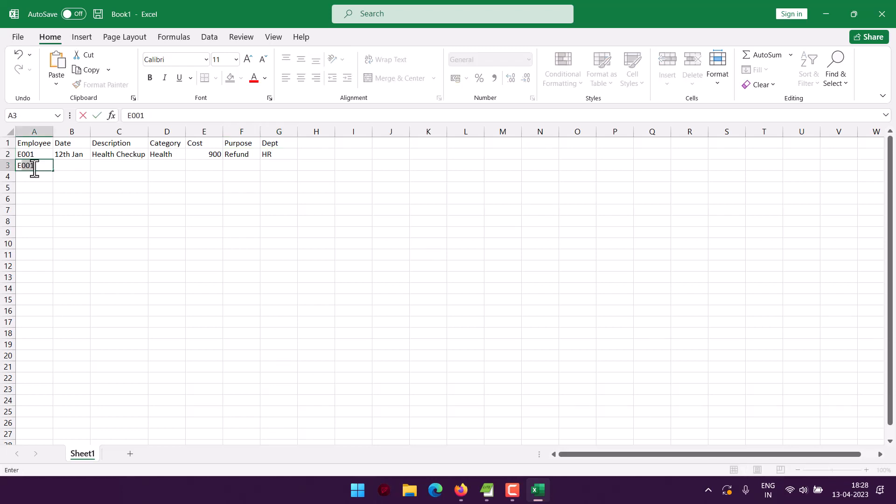
key(BackSpace)
text(2)
key(Tab)
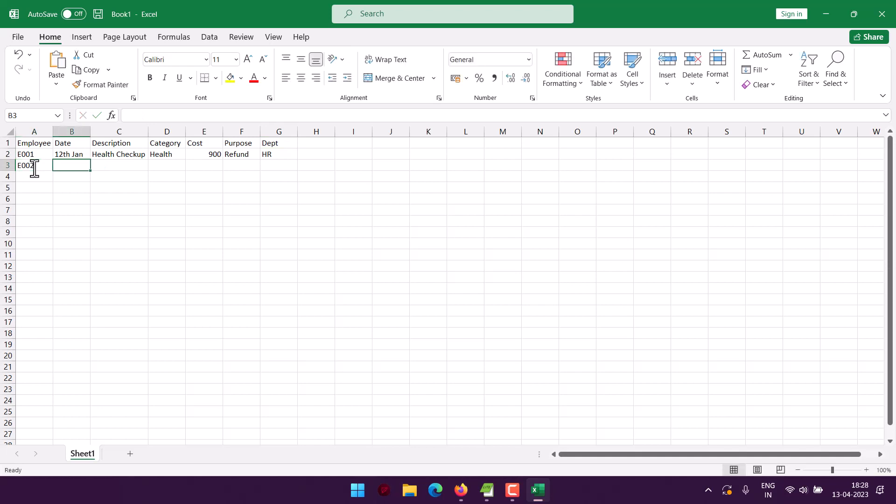
text(2)
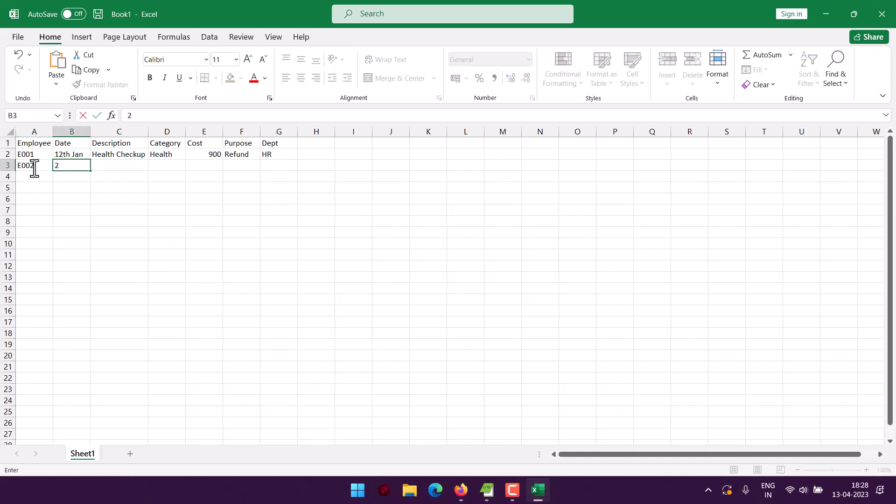
text(nd Feb)
key(Tab)
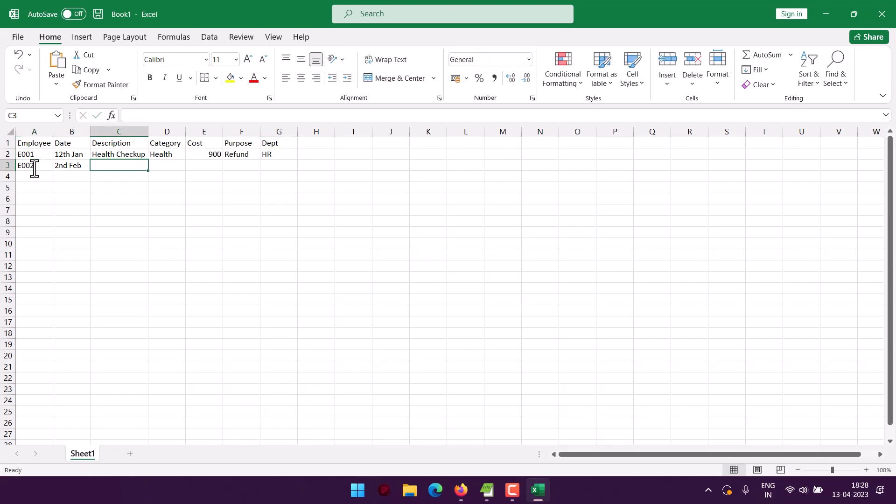
- Enter the description Sickness Leave in C3 and the category Health in D3
text(Si)
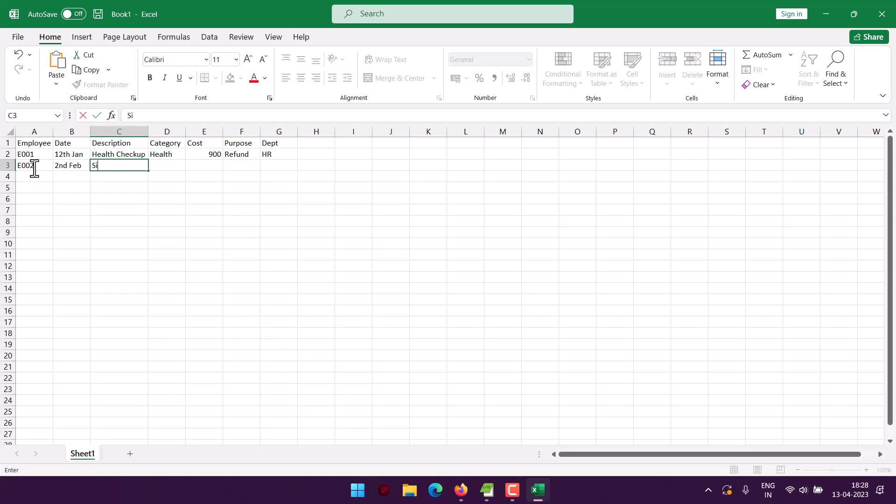
text(ckness Leave)
key(Tab)
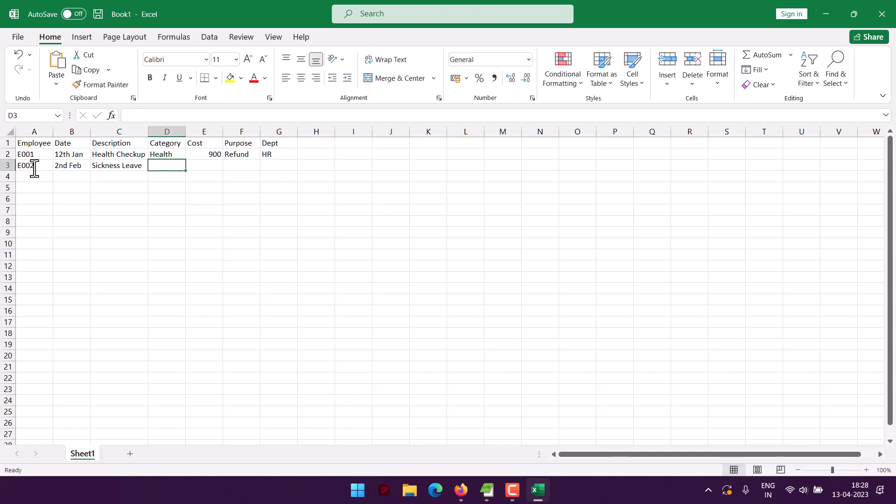
text(Healh)
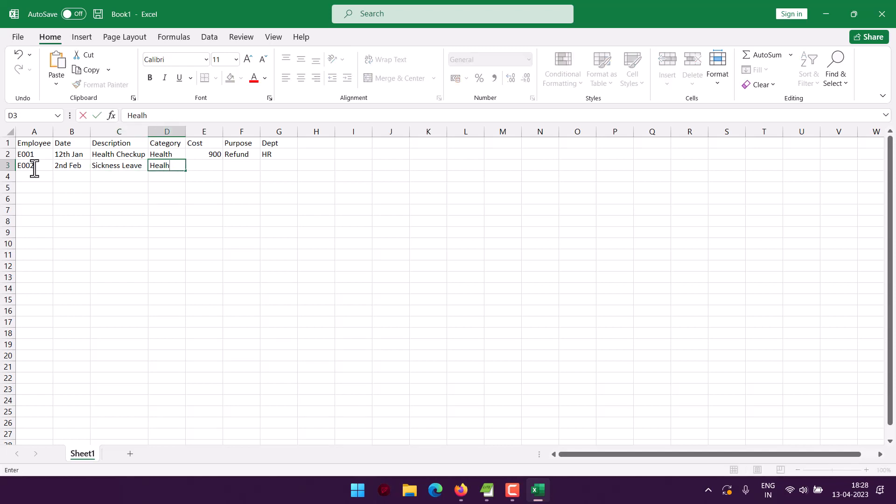
text(th)
key(Tab)
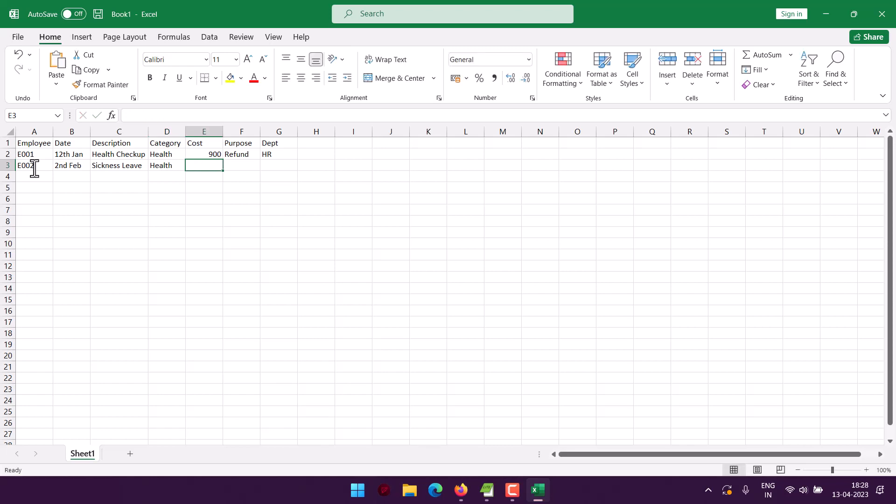
- Complete row 3 with a cost of 450, the purpose Refund and the department HR
text(450)
key(Tab)
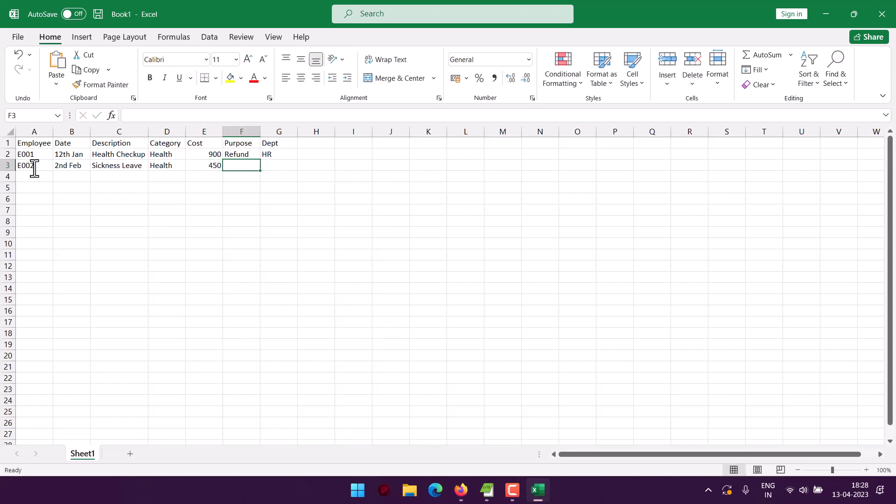
text(Refund)
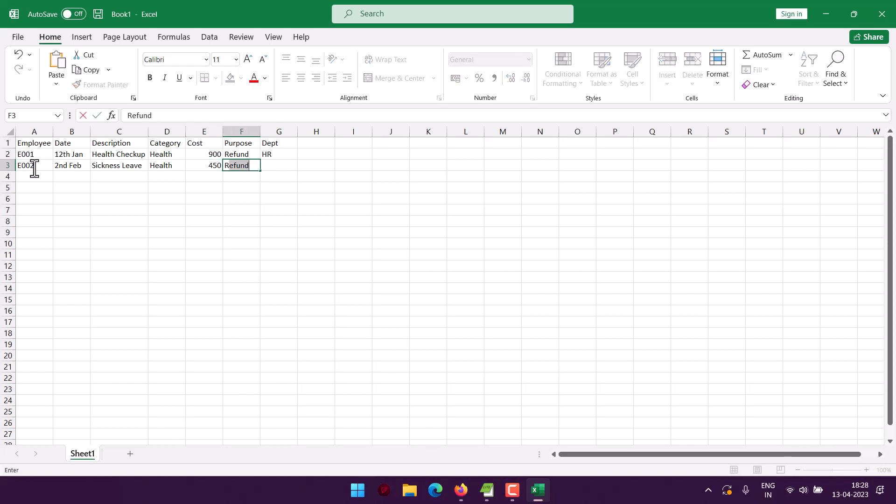
key(Tab)
text(H)
- Save the workbook to the Desktop as empreimb in OpenDocument Spreadsheet (*.ods) format, accepting the compatibility warning
key(ctrl+s)
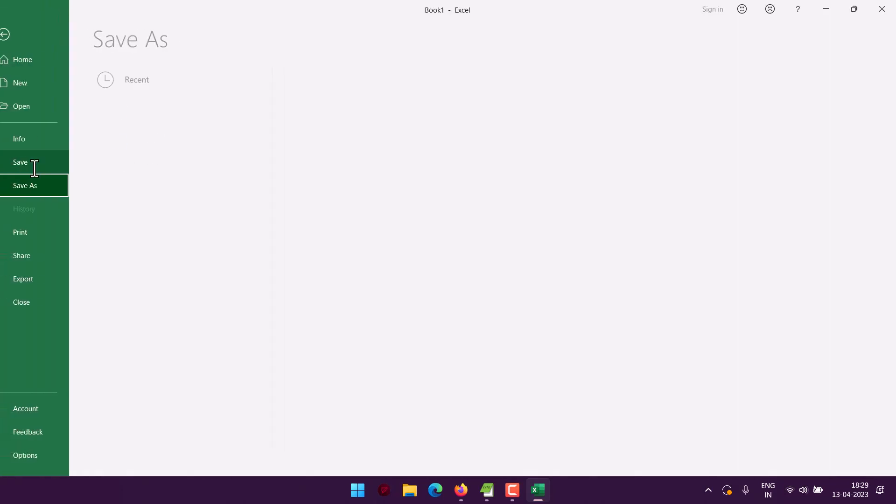
click(250, 205)
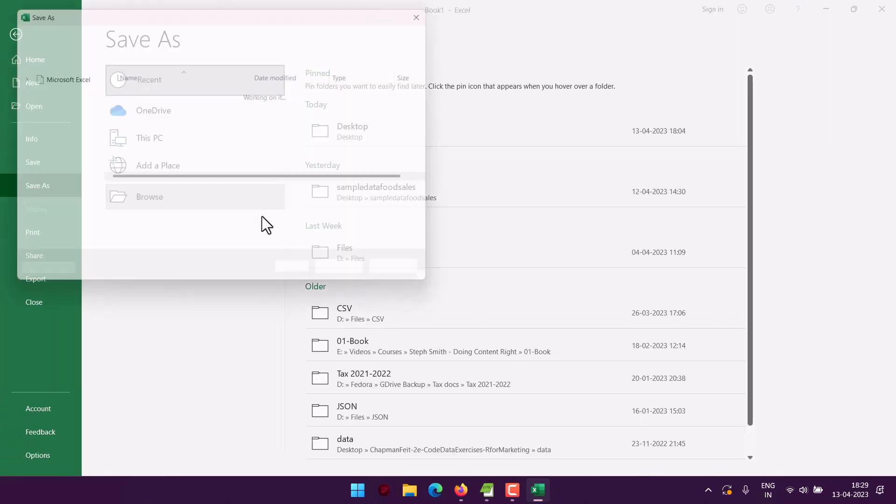
click(51, 113)
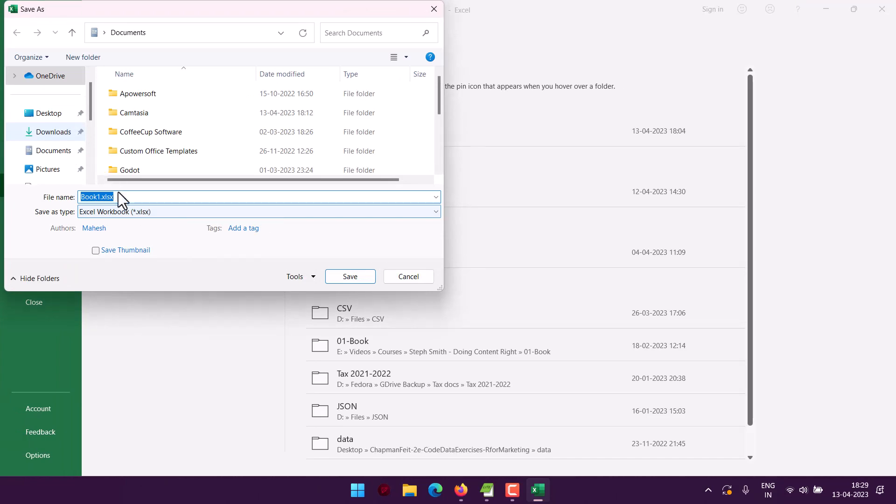
click(133, 213)
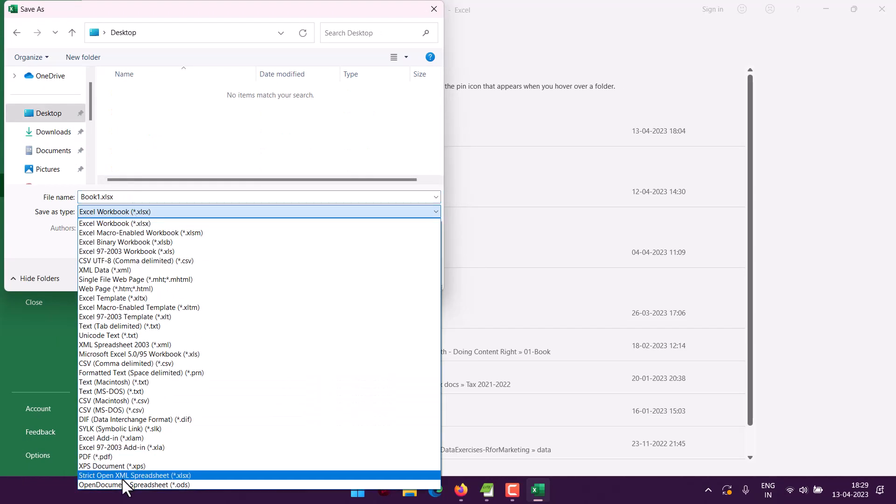
click(125, 487)
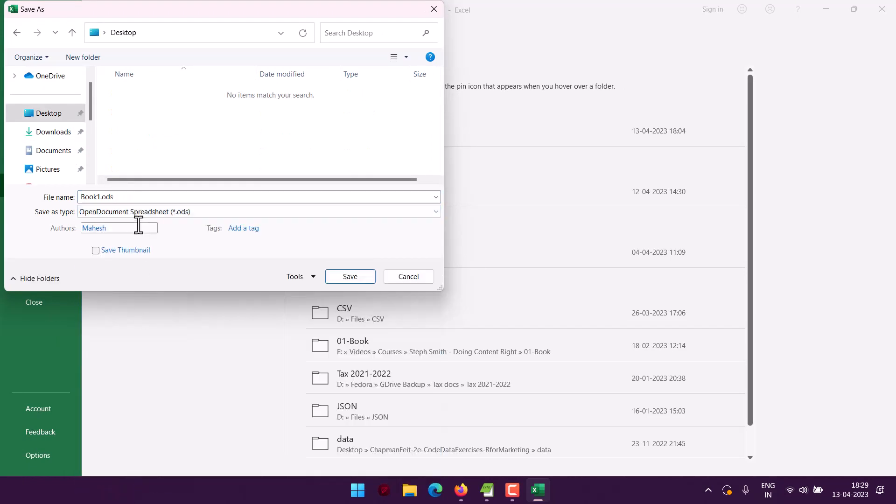
double_click(122, 197)
text(emp)
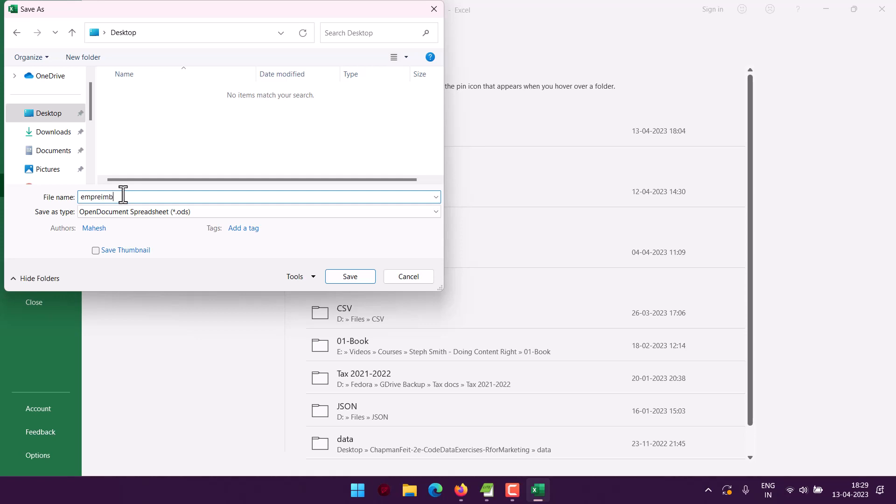
text(reimb)
key(Return)
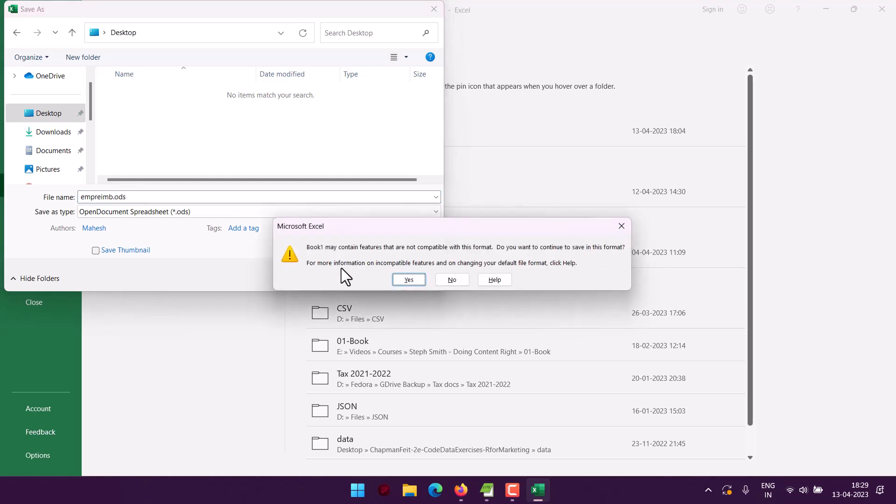
click(404, 280)
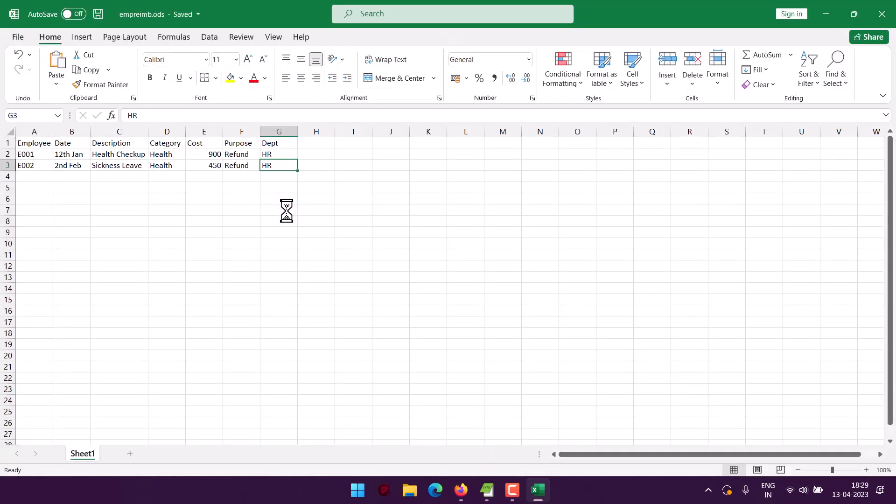
- Save empreimb.ods again, keeping the same format, and close Excel
key(ctrl+s)
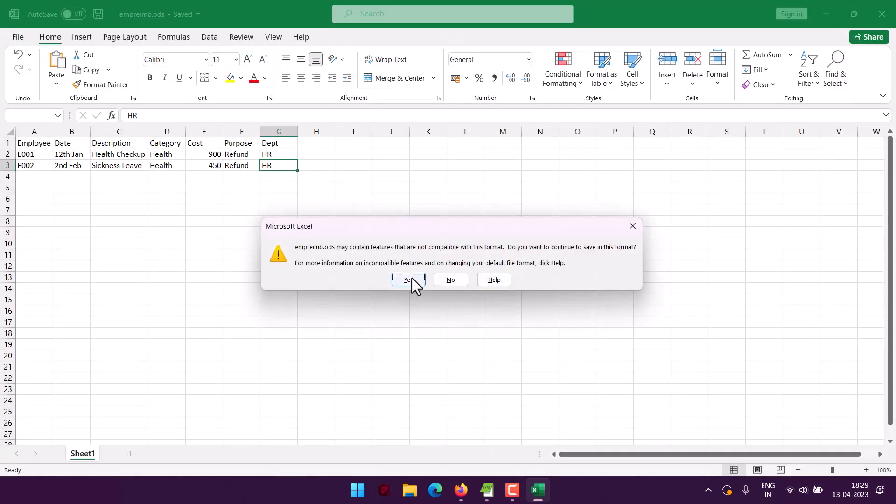
click(412, 280)
click(881, 13)
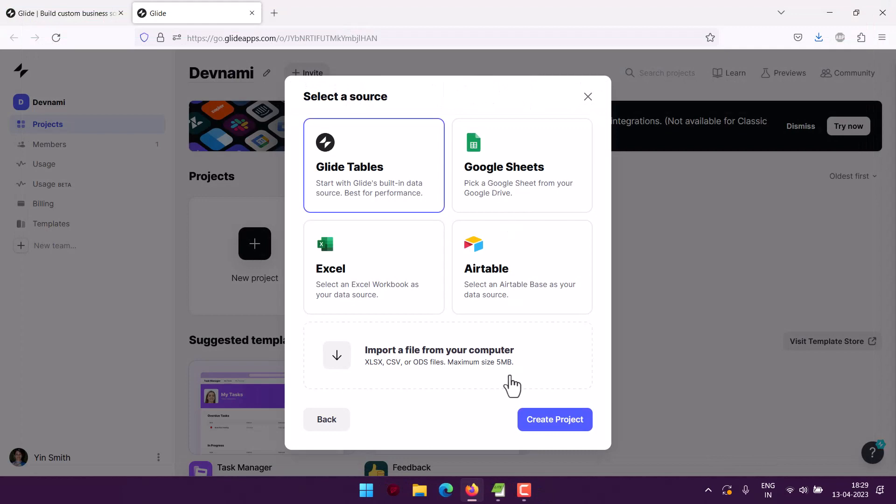
- In Glide, import empreimb.ods from the Desktop as the data source and create the project
click(446, 364)
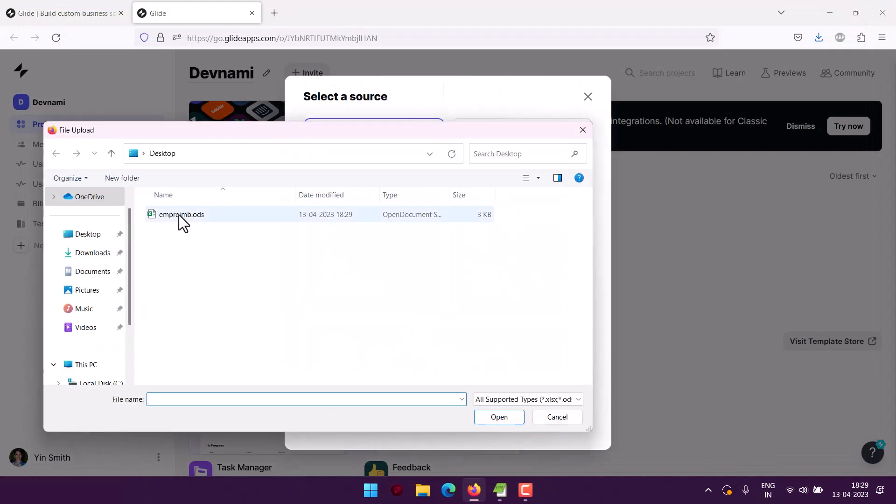
click(180, 216)
click(487, 416)
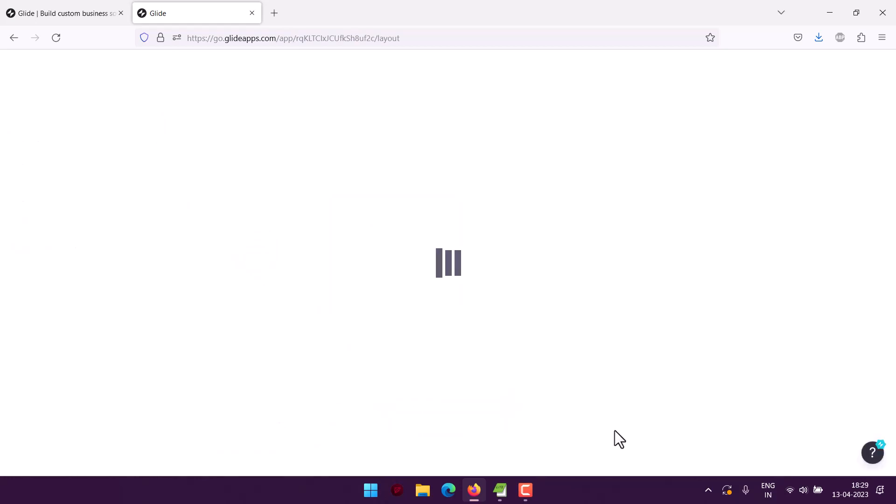
click(628, 468)
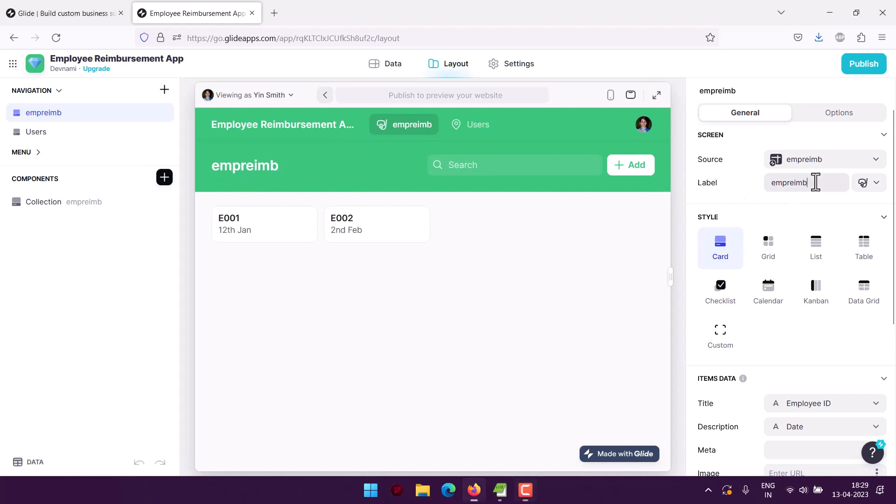
- Change the empreimb screen's label to Reimbursement App and return from the record details to the main screen
drag(814, 182, 734, 180)
text(Reimbursement App)
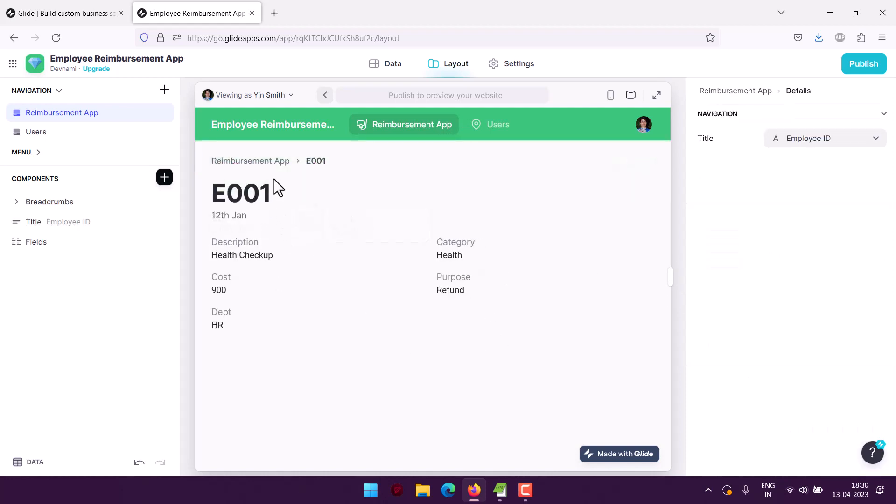
click(261, 168)
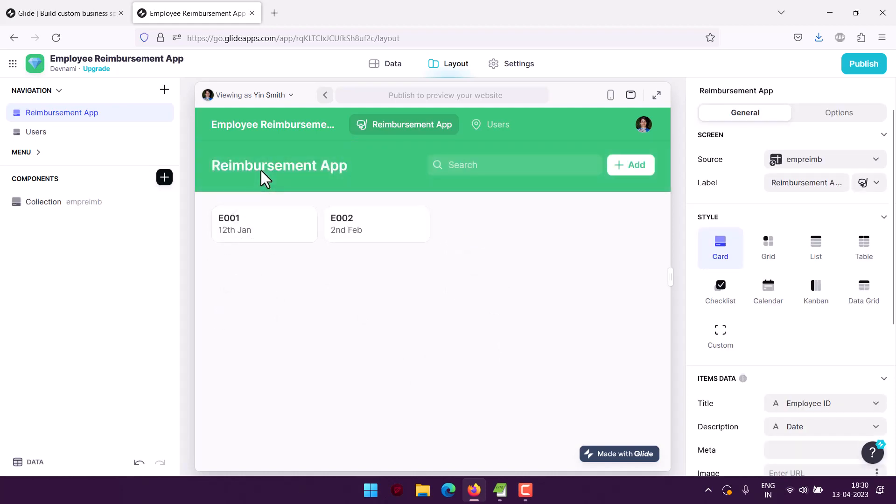
- Check the Users screen and return to the Reimbursement App screen, setting its style to List
click(63, 138)
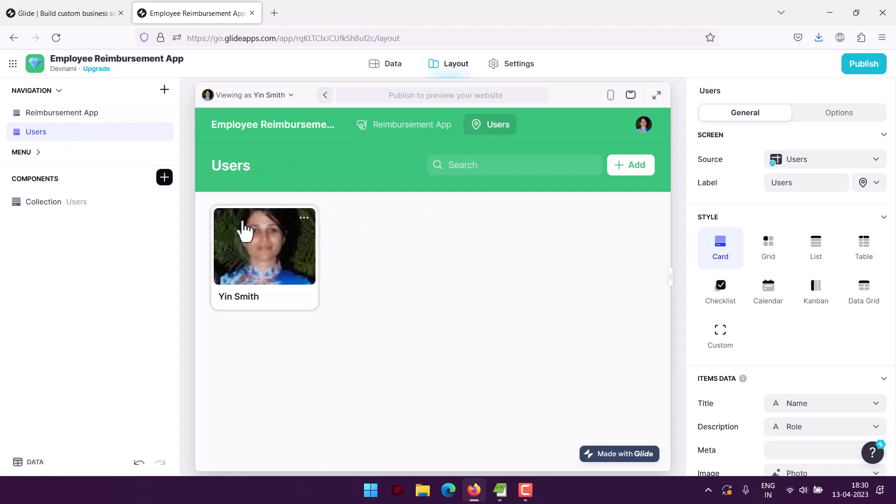
click(66, 115)
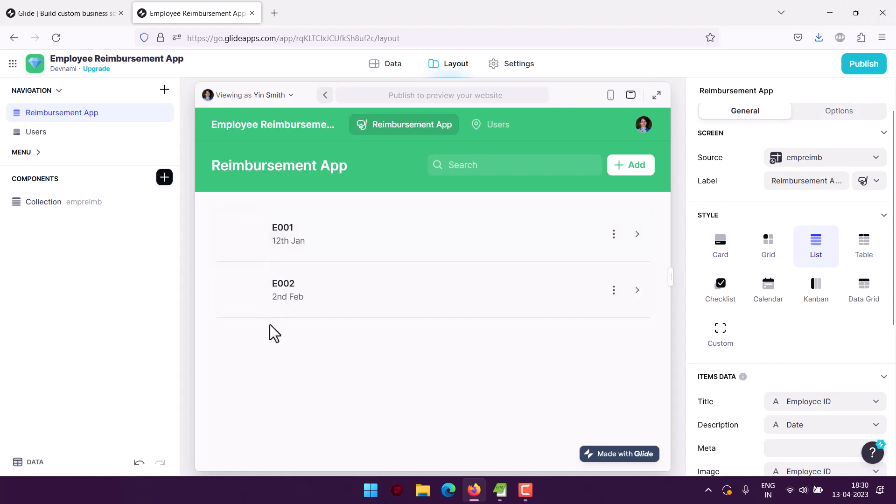
- Open the form for adding an item and fill in the new employee ID and the date 2nd March
click(627, 169)
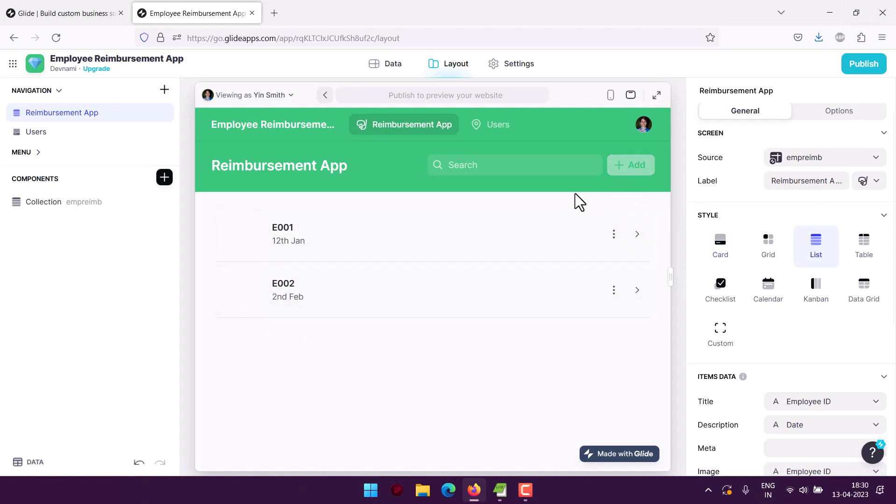
click(635, 169)
click(480, 190)
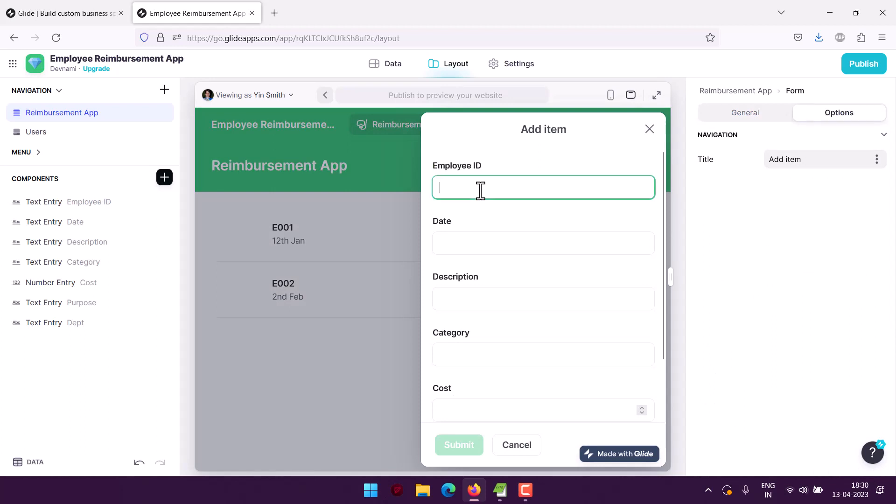
text(E003)
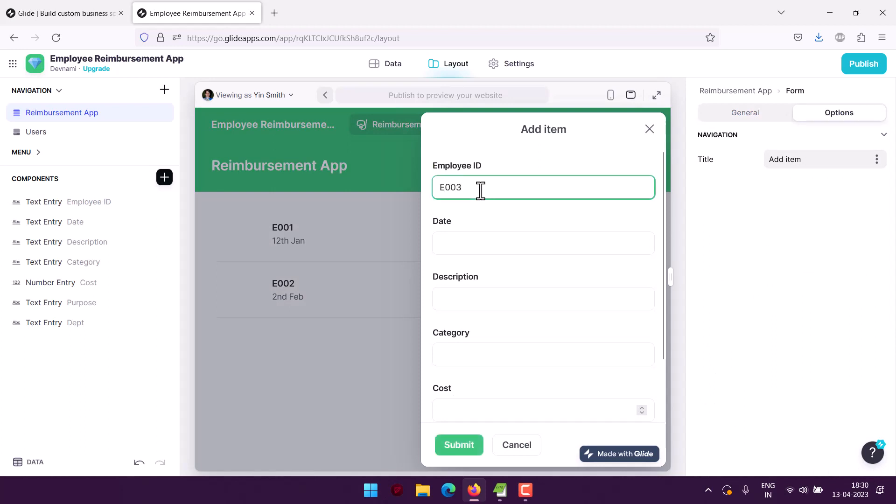
key(Tab)
text(2)
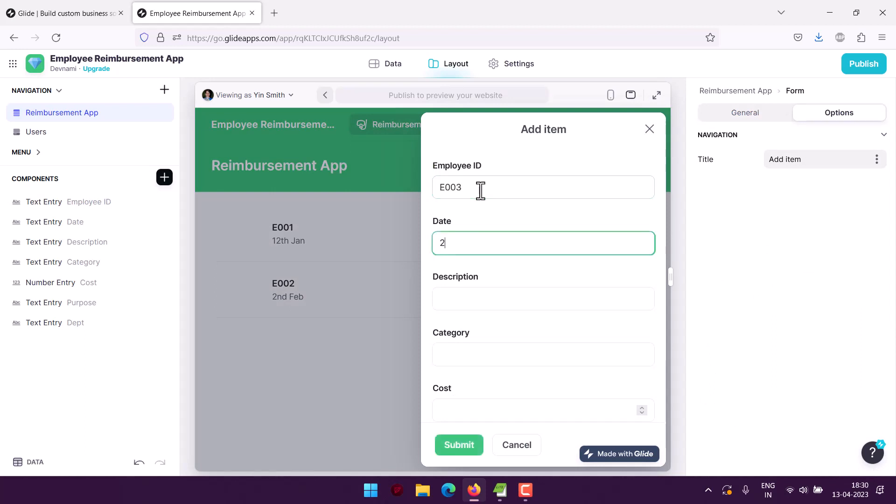
text(nd March)
key(Tab)
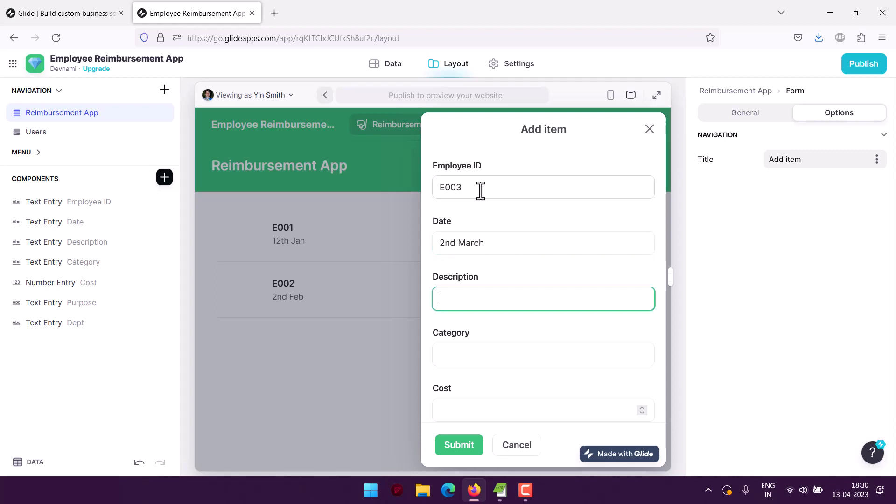
- Fill in the new item's description as Health Refund, its category as Health and its cost as 599
text(Health Refund)
click(463, 355)
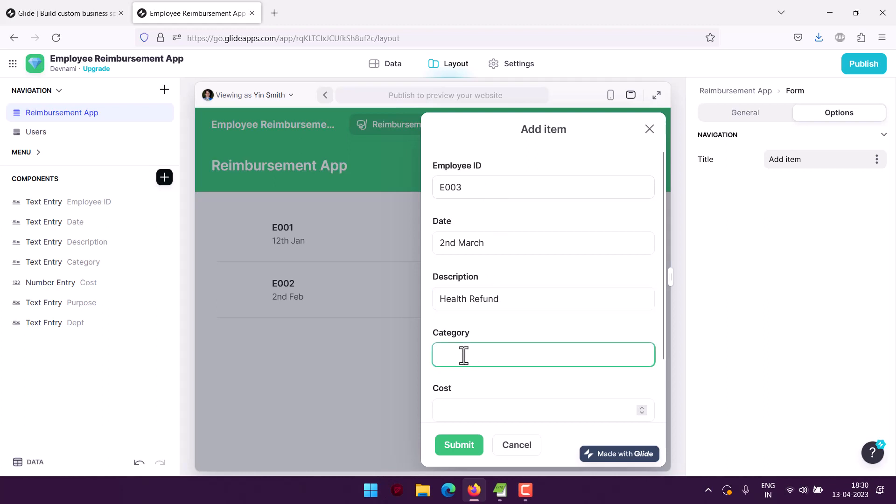
text(Health)
key(Tab)
text(599)
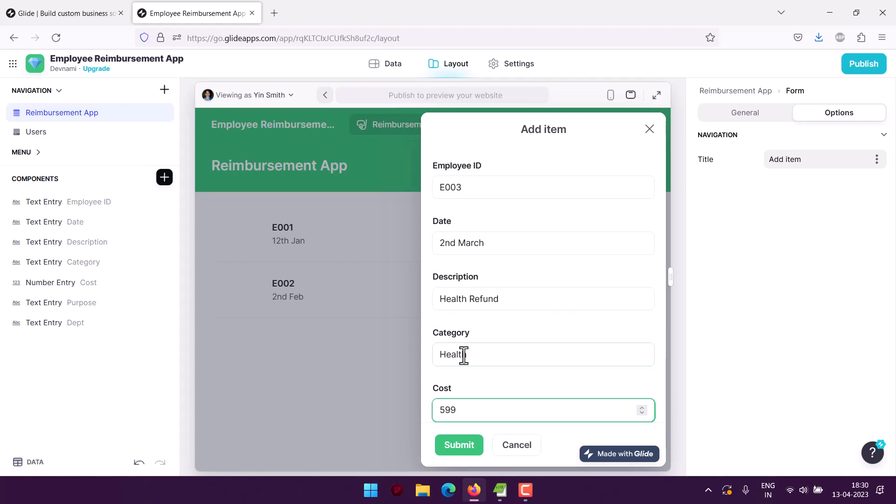
- Enter Health Refund as the new item's purpose and HR as its department, and submit the form
scroll(464, 355, down, 3)
click(462, 334)
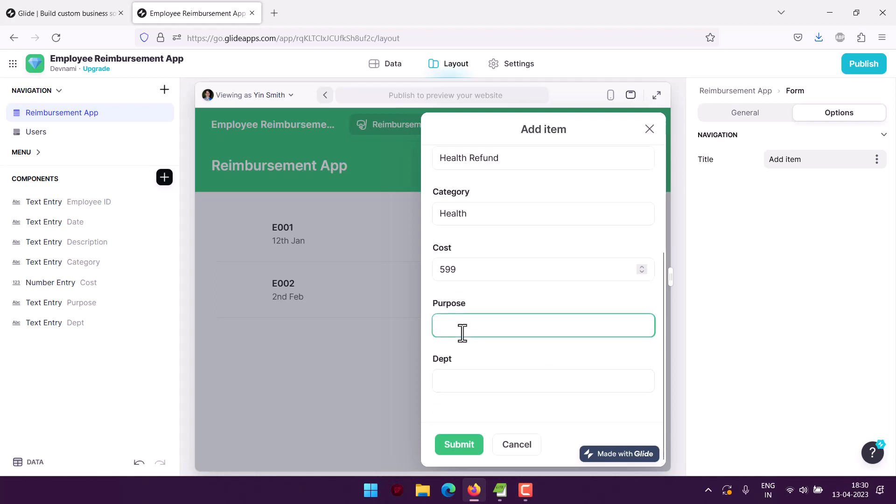
text(Heal)
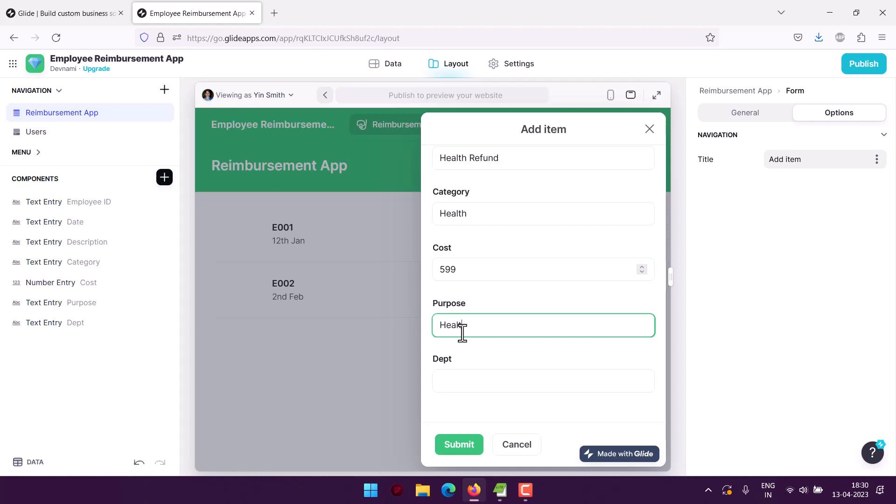
text(th Refund)
key(Tab)
text(H)
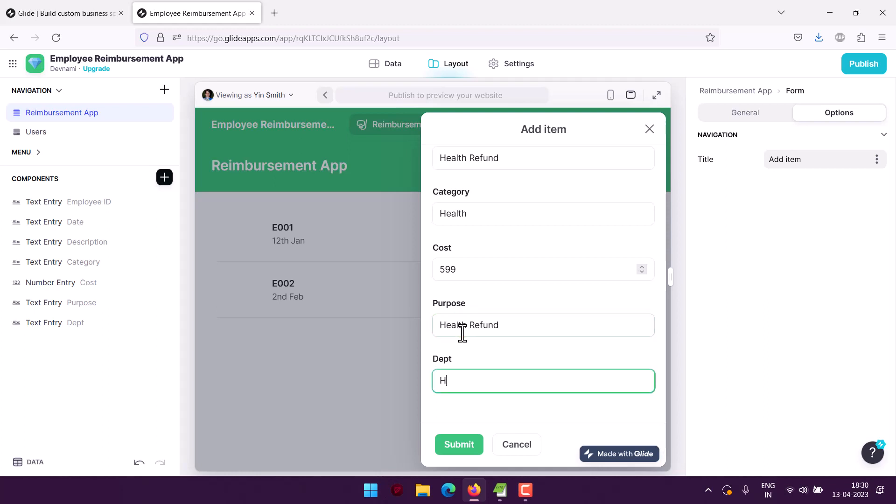
text(R)
click(451, 440)
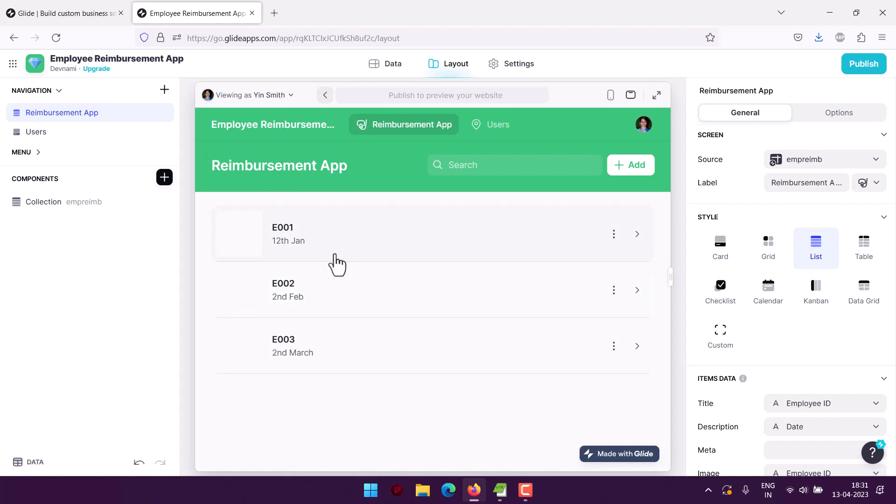
- View the details of the reimbursement record dated 12th Jan and return to the Reimbursement App list
click(267, 239)
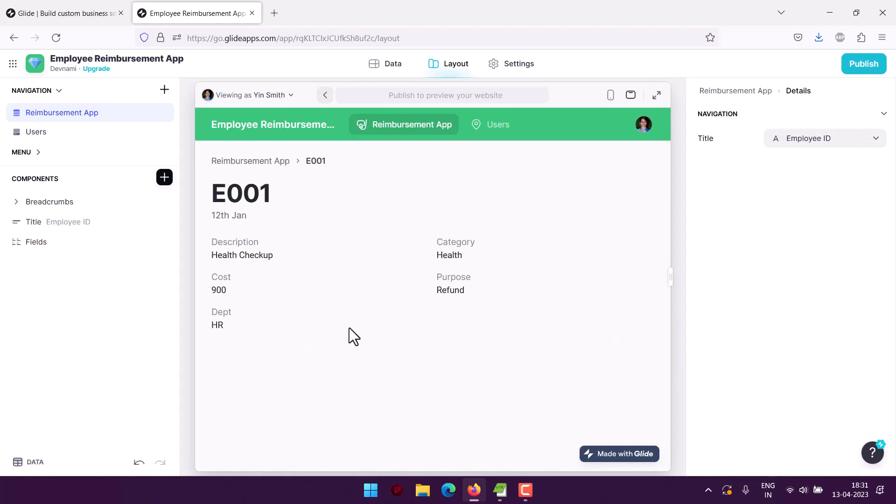
click(262, 163)
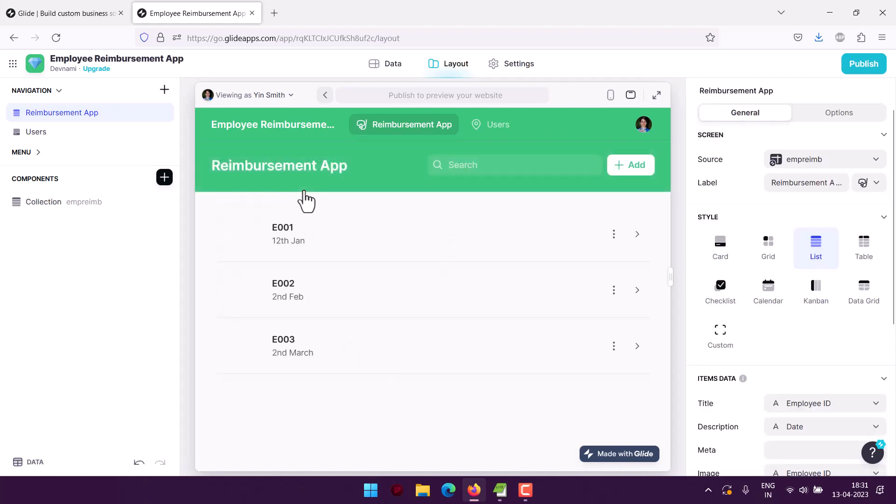